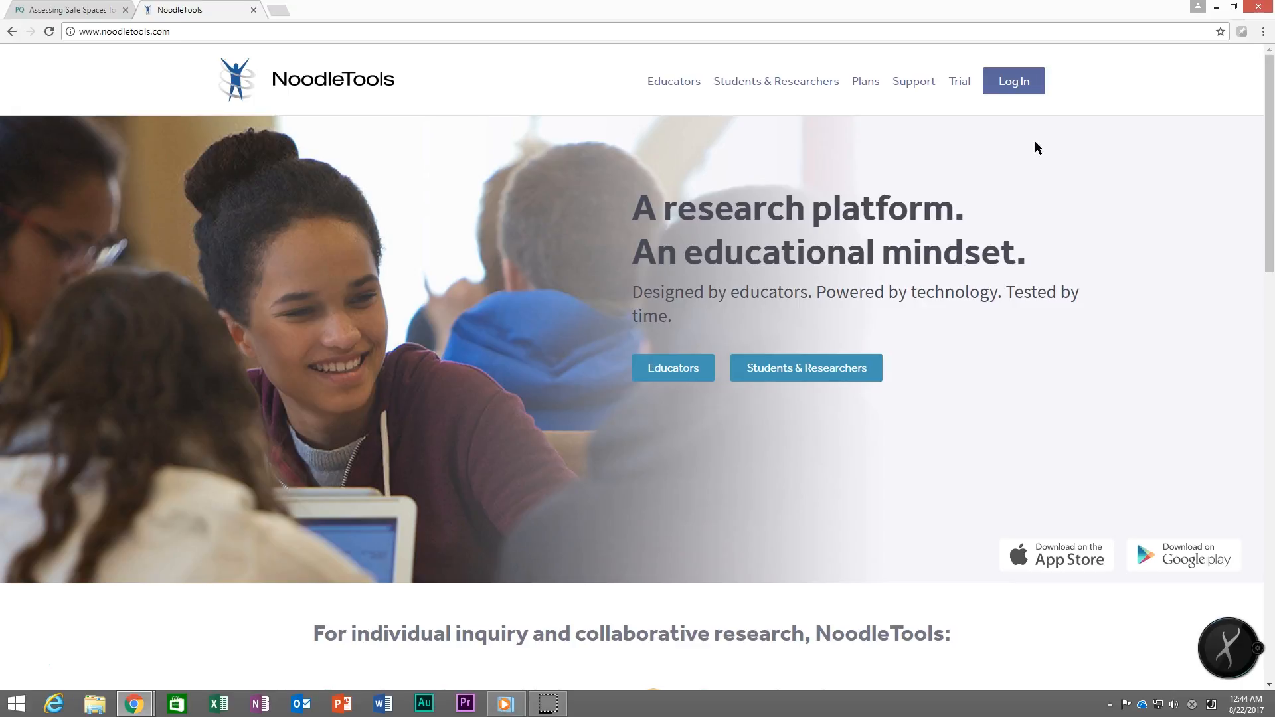
Step: Sign in to the NoodleTools account using the saved username and password
left_click(1024, 82)
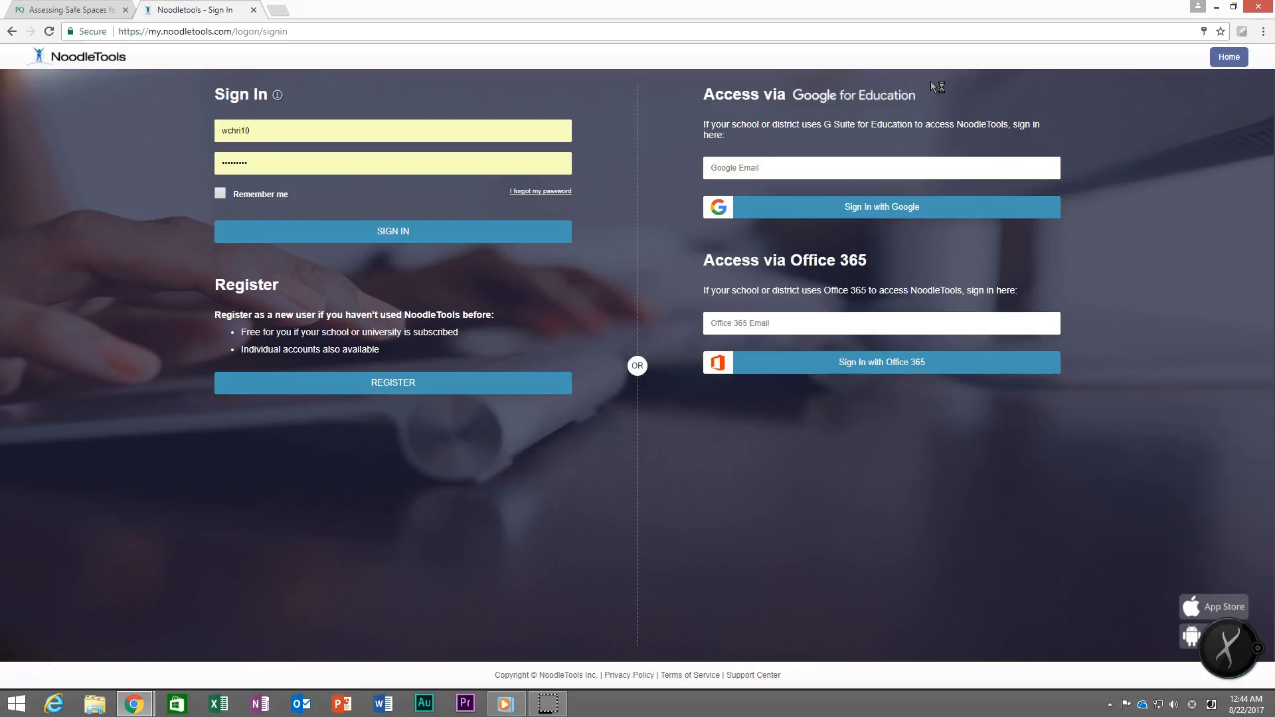
left_click(511, 128)
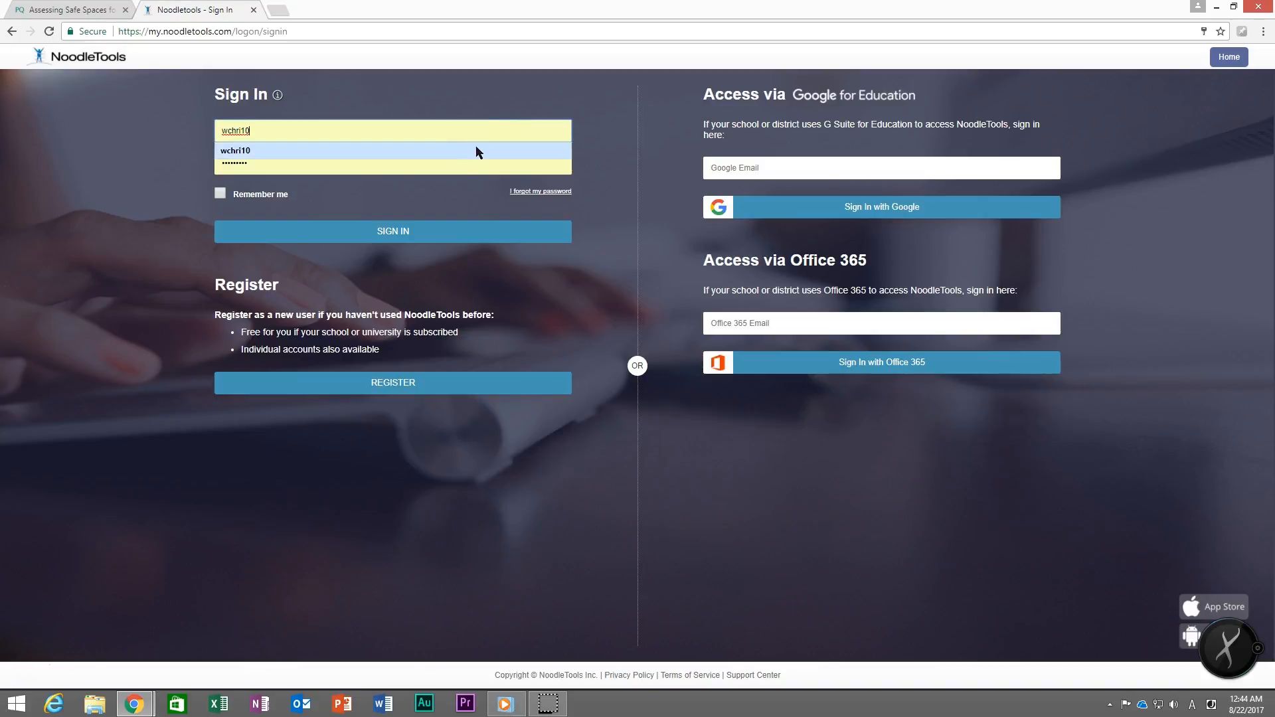
left_click(447, 164)
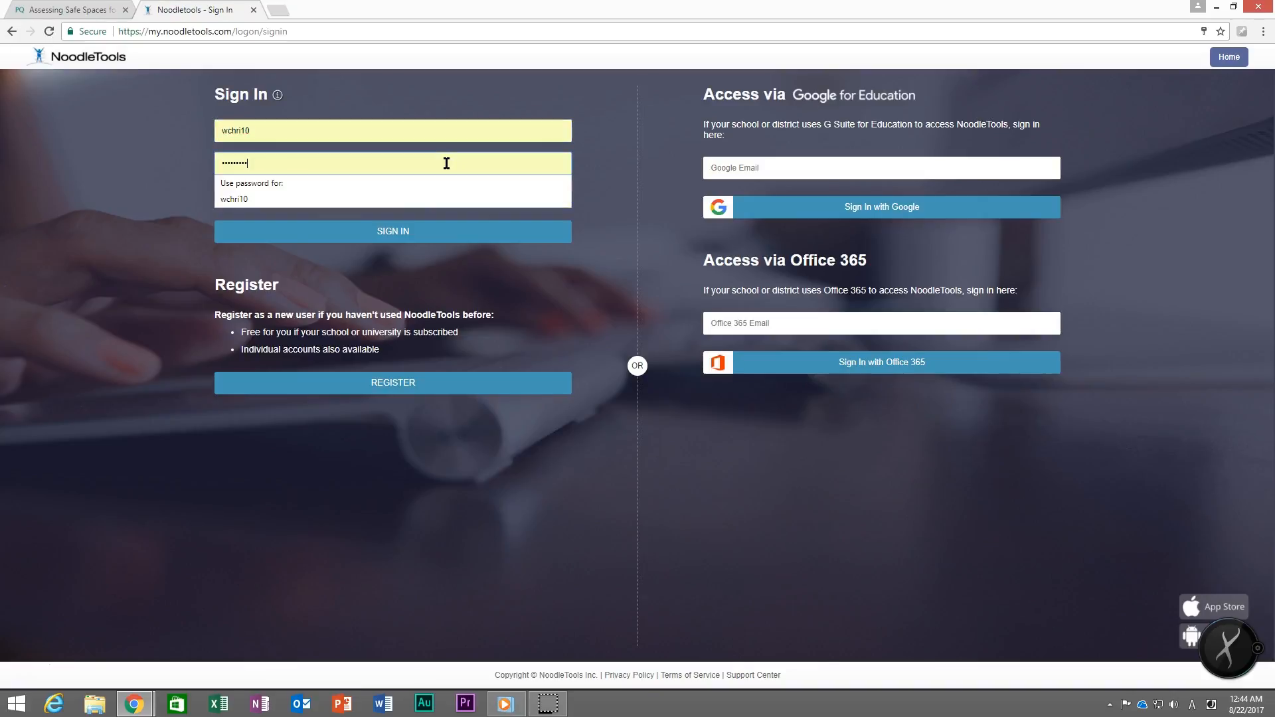
left_click(613, 165)
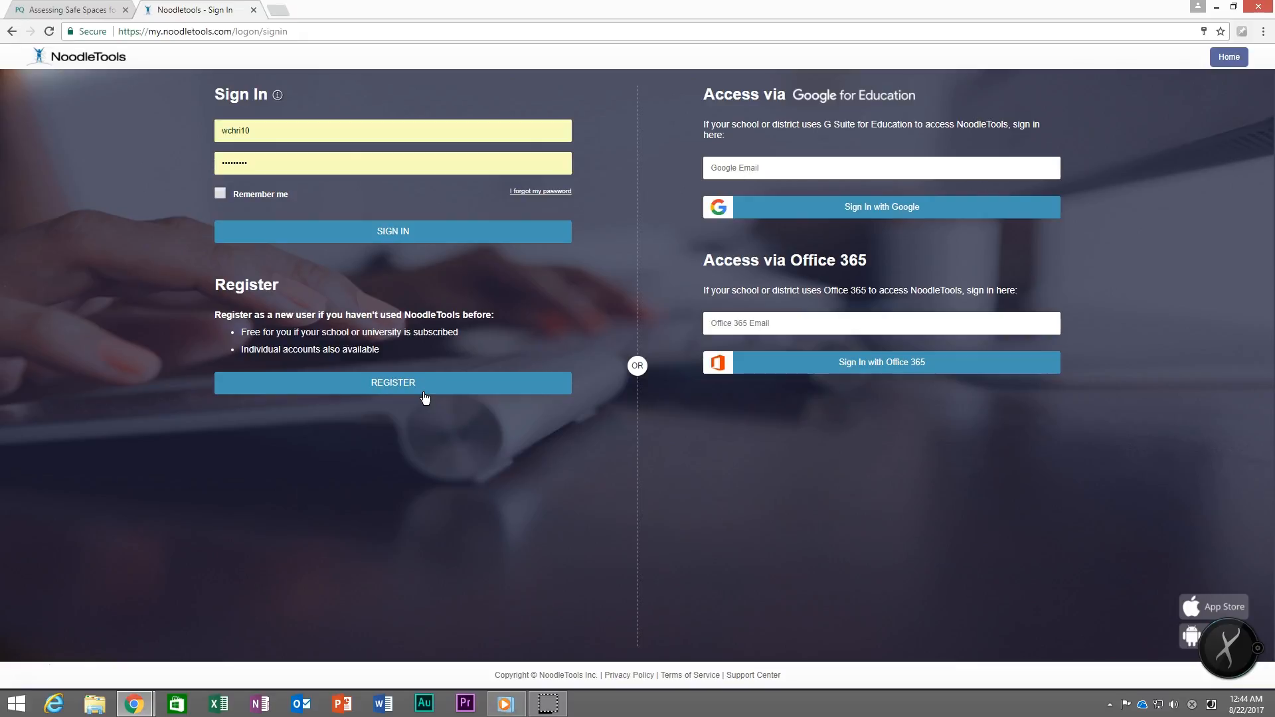
left_click(396, 237)
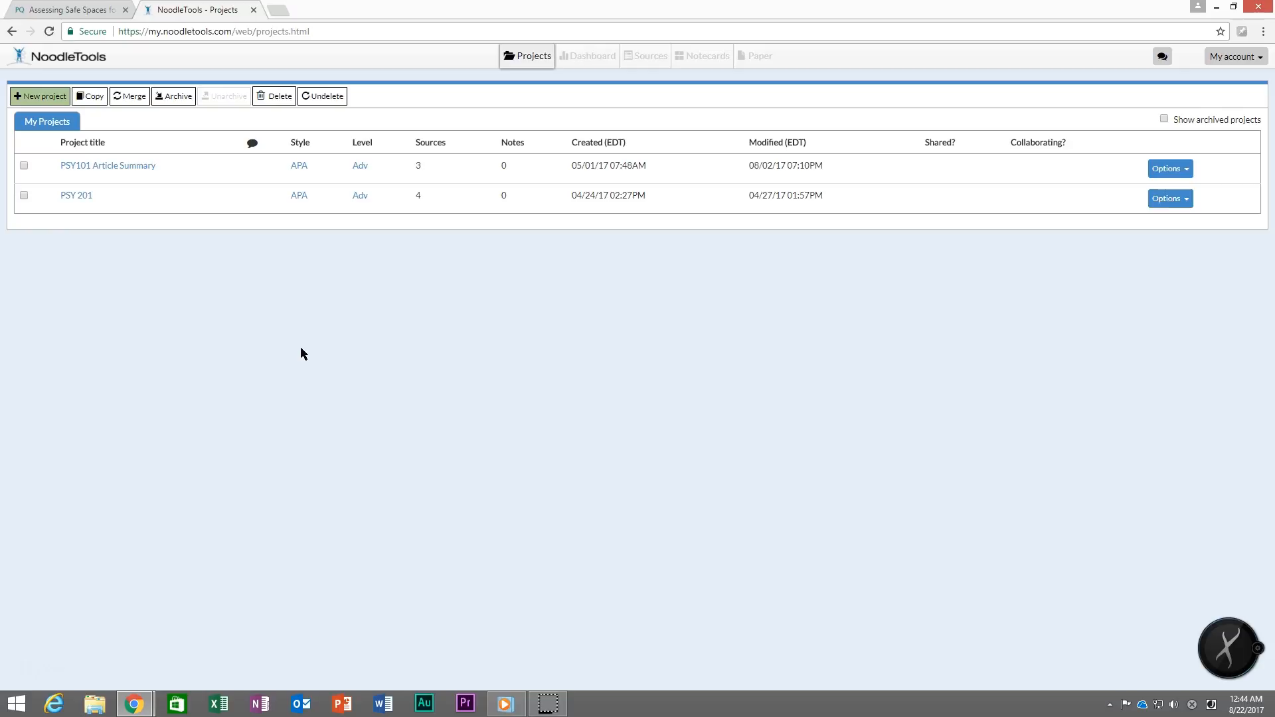
Step: Create a new project titled "Library Relevancy" with MLA citation style and the Advanced citation level
left_click(44, 101)
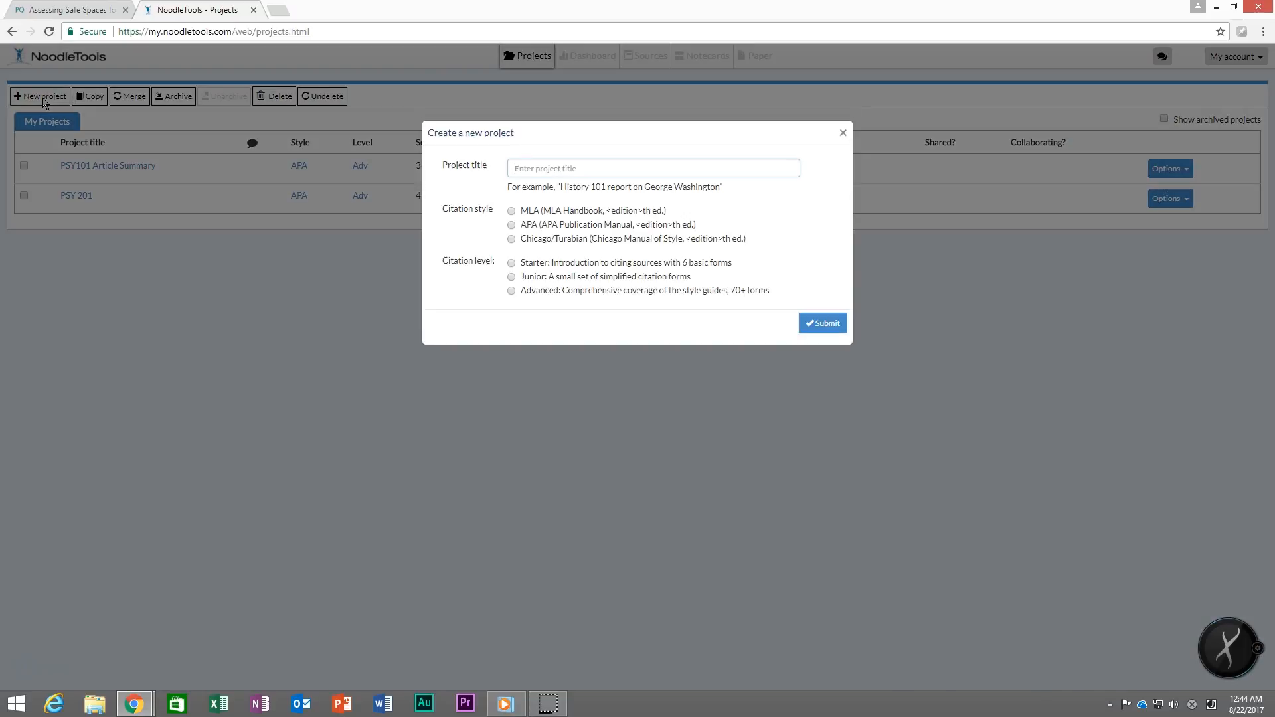
left_click(586, 167)
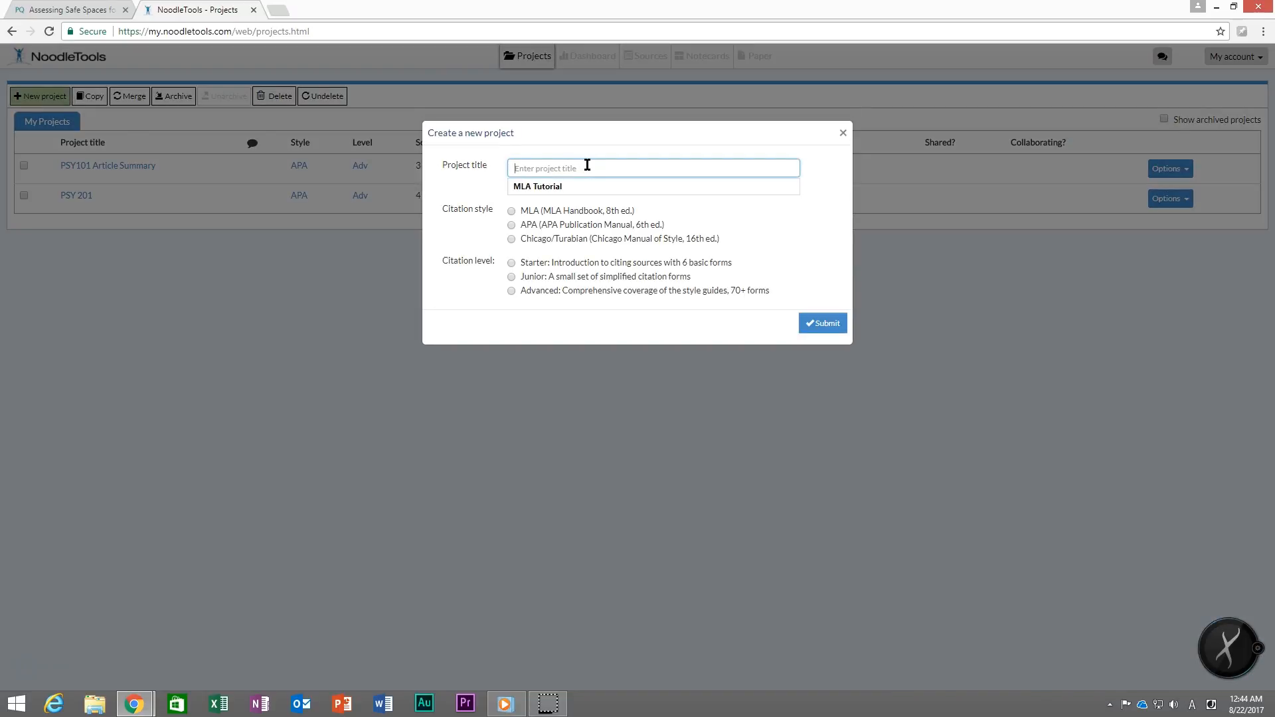
left_click(603, 146)
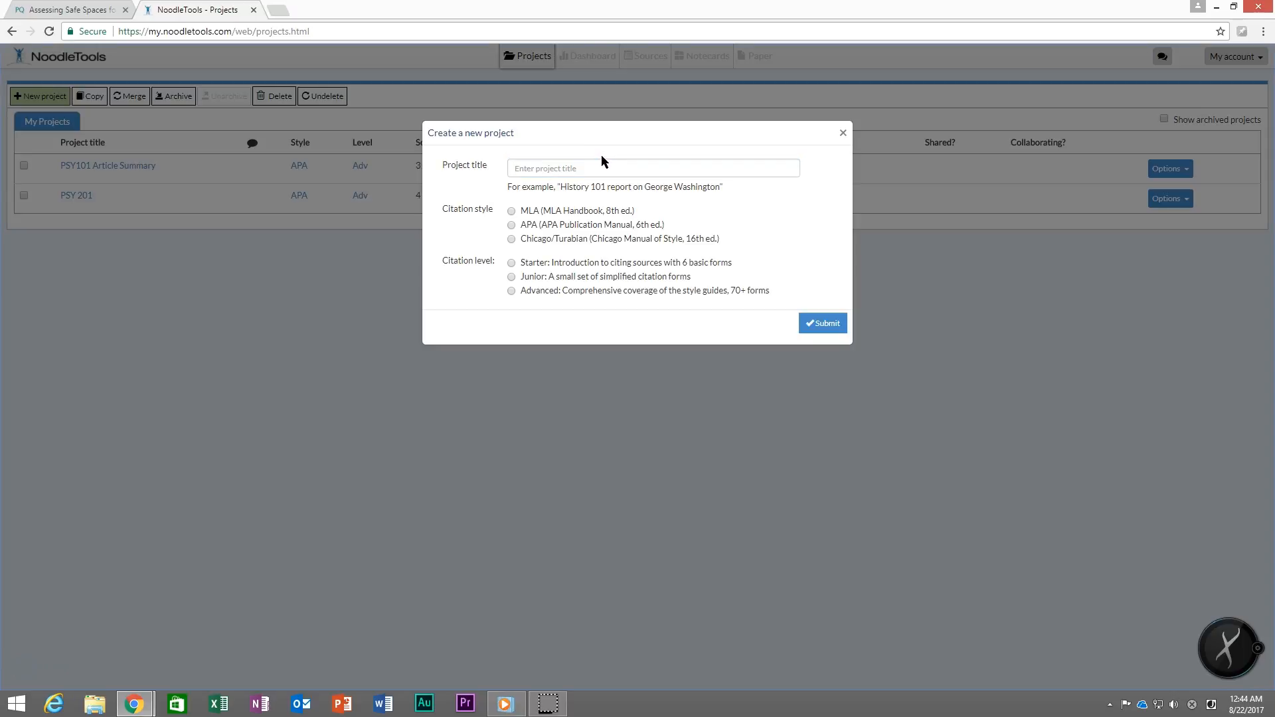
left_click(596, 167)
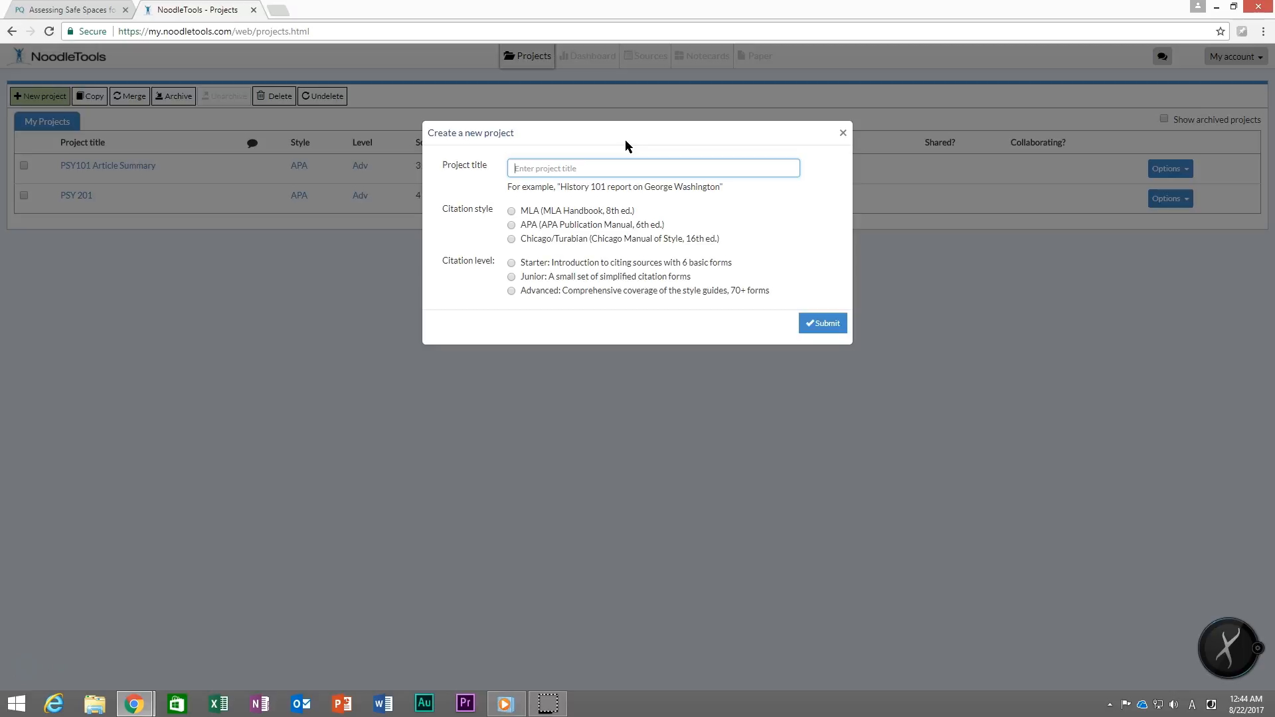
type("Library ")
type("R")
type("ele")
key("BackSpace")
type("levancy")
left_click(511, 211)
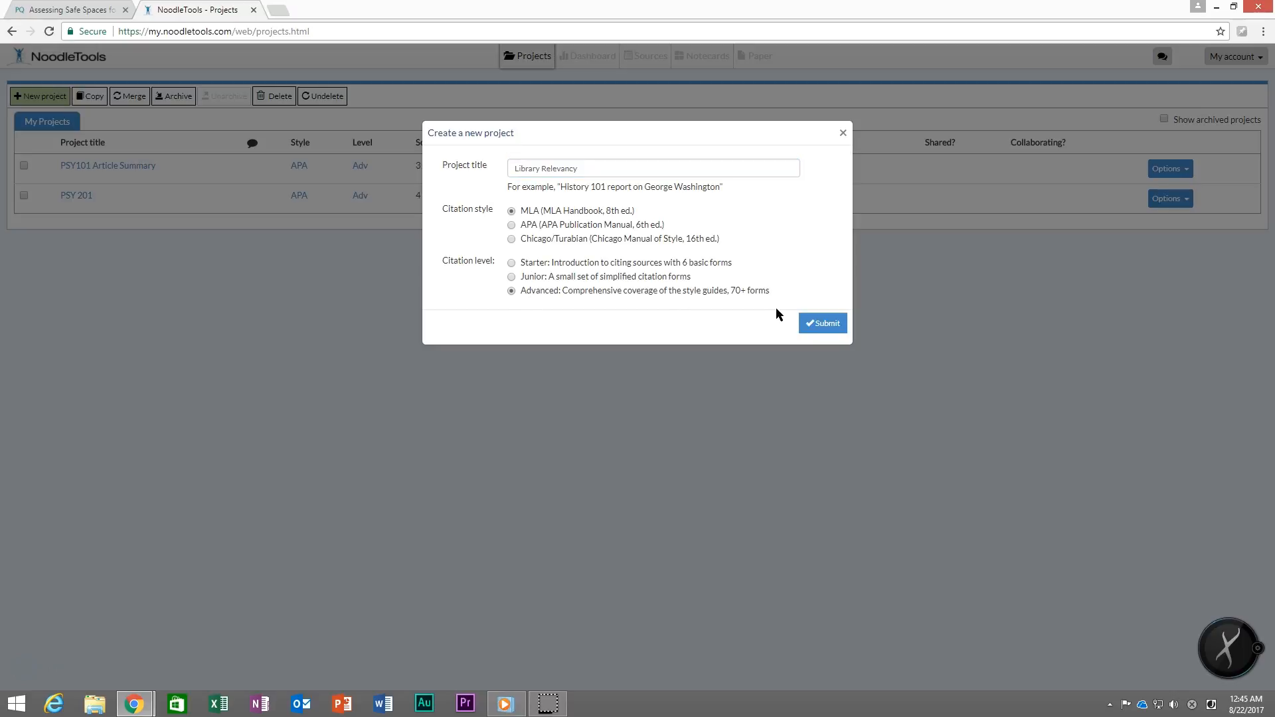
left_click(834, 328)
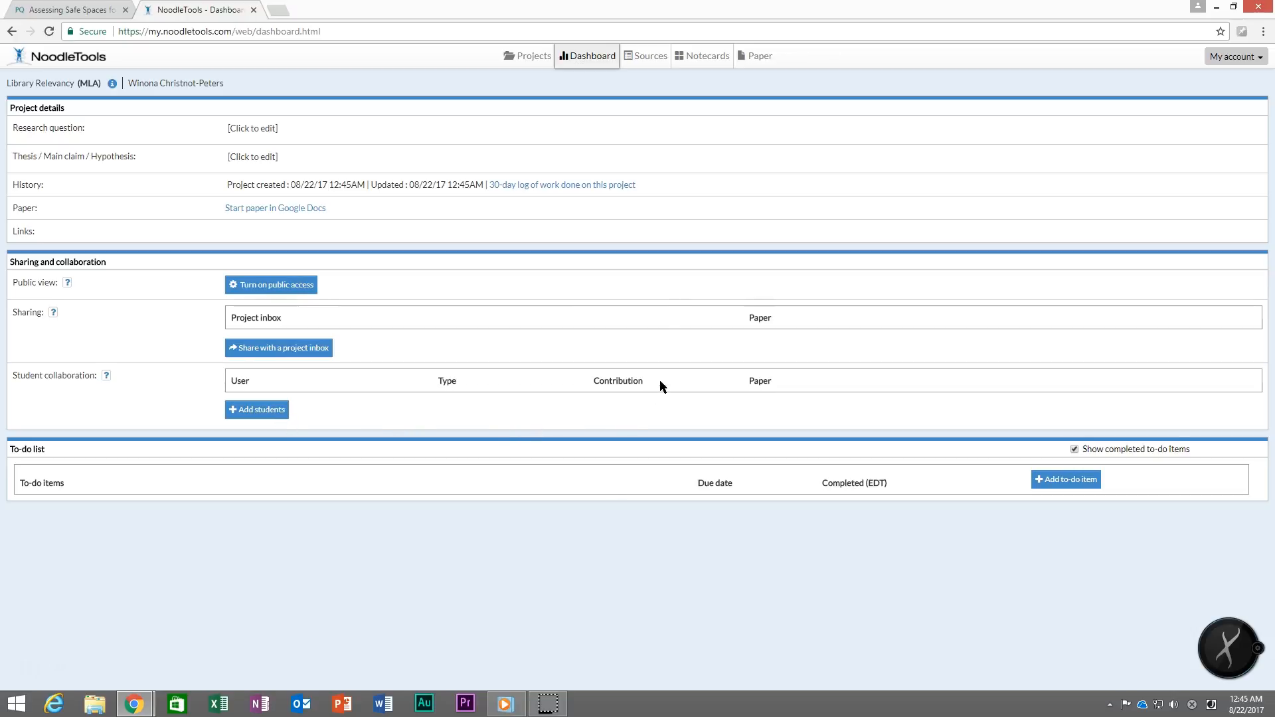
Step: Open the project's sources and start a new citation for a journal accessed through a database
left_click(642, 57)
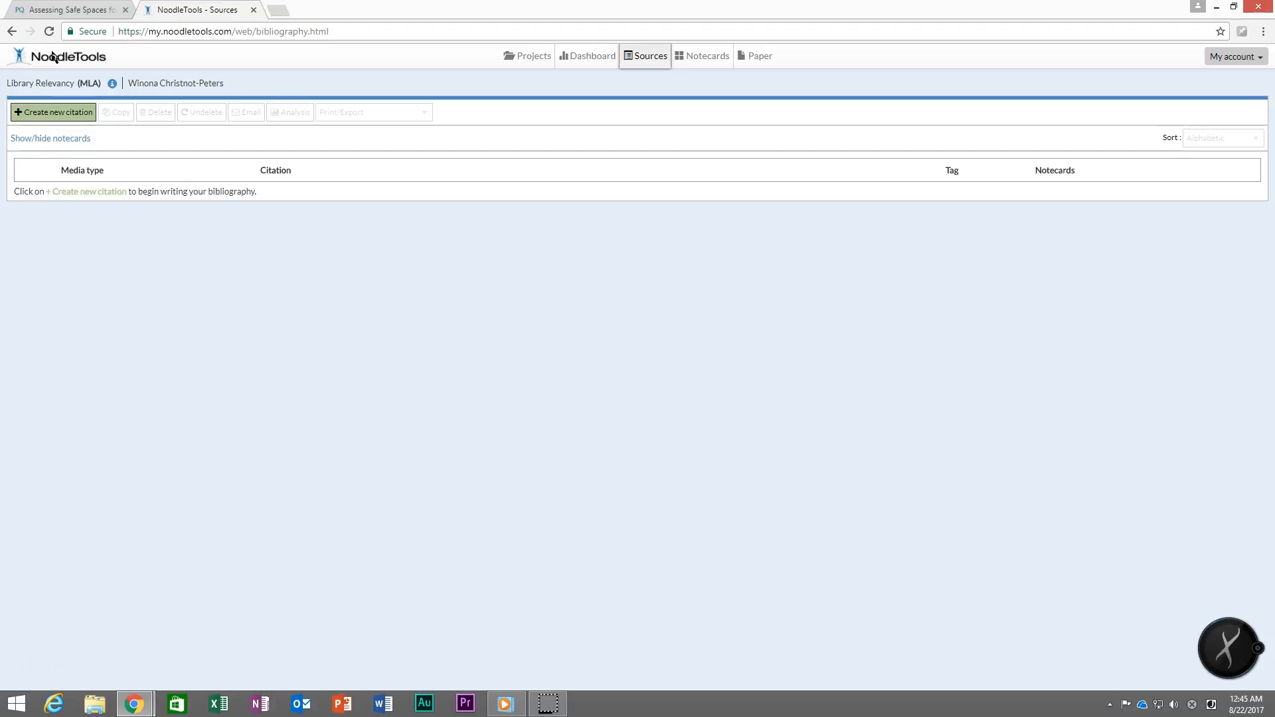
left_click(41, 12)
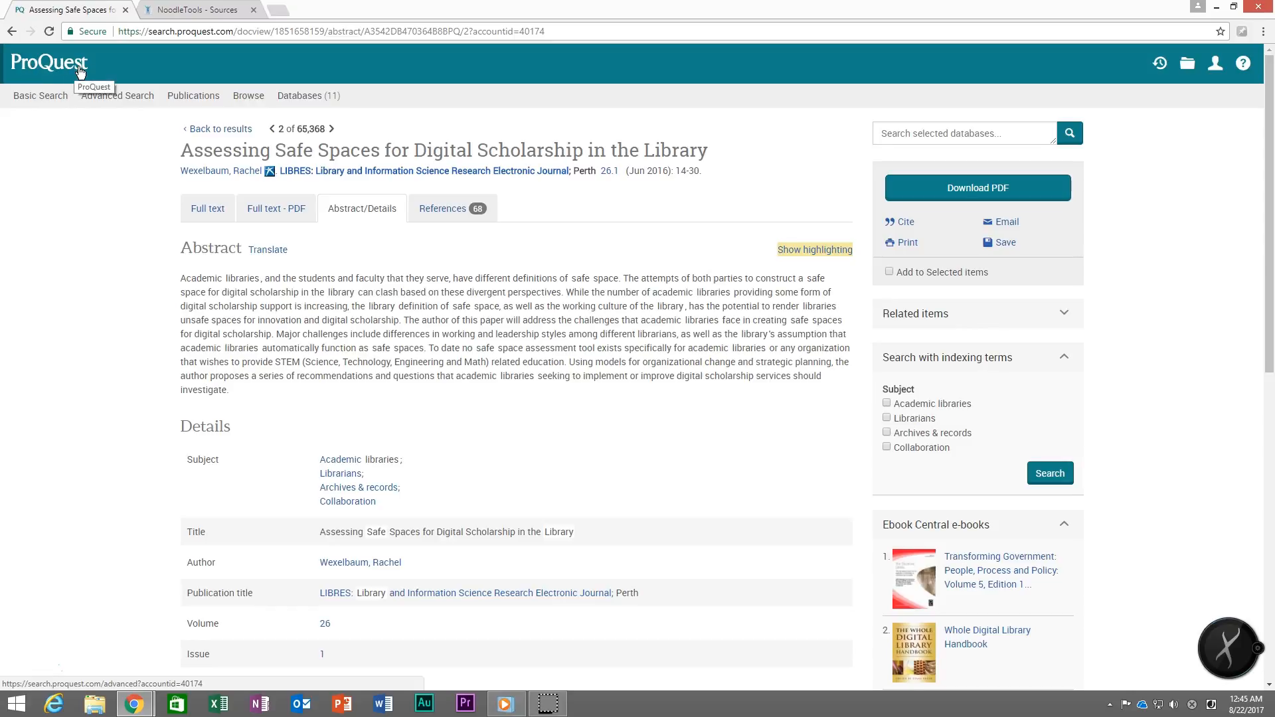
left_click(196, 10)
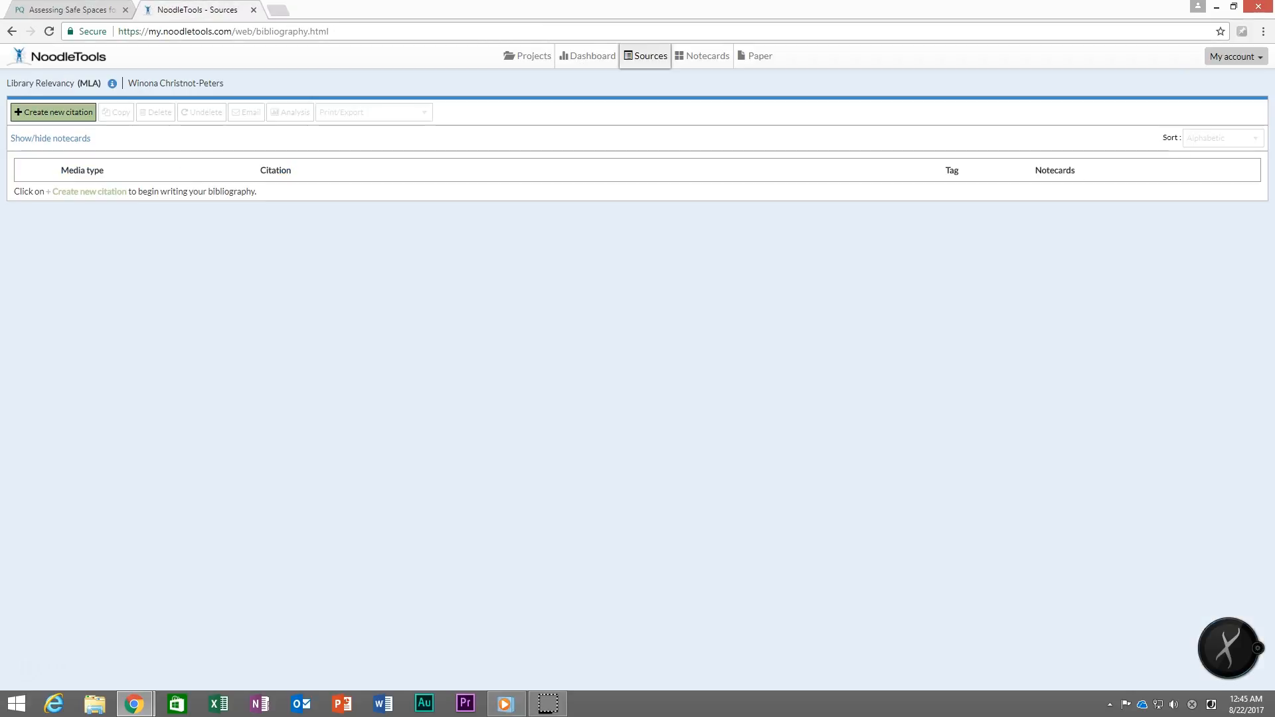
left_click(64, 113)
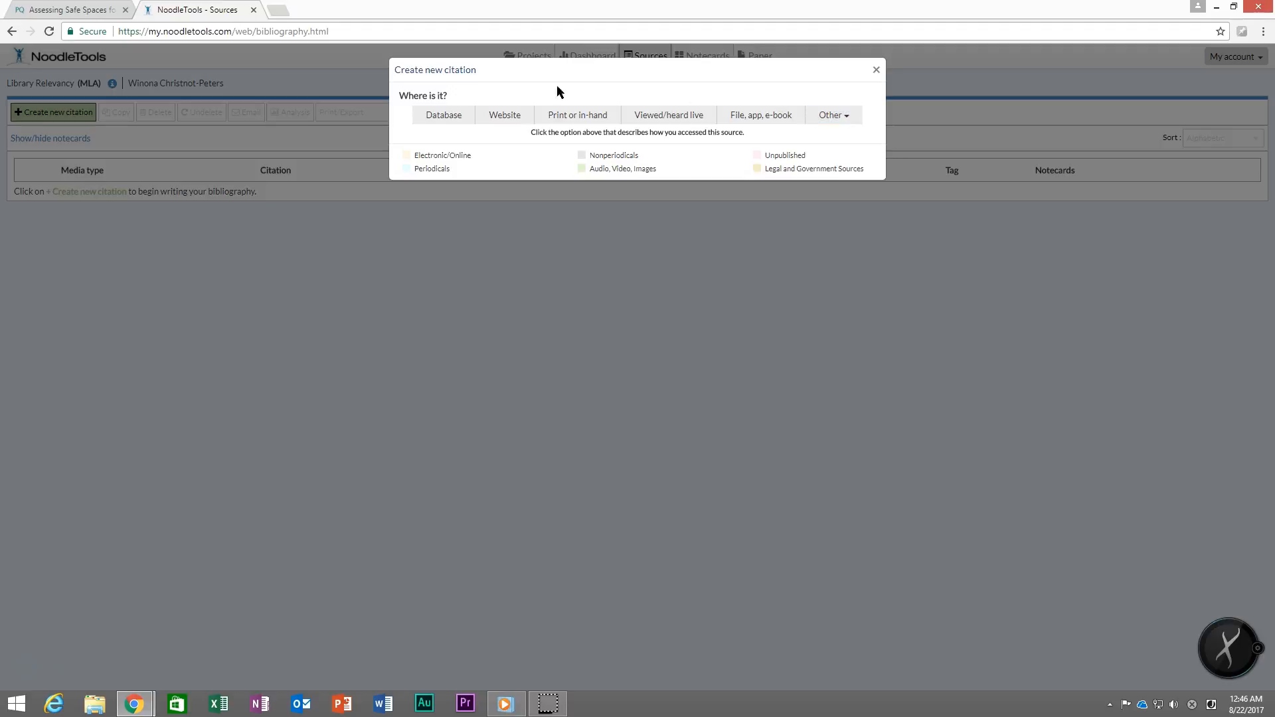
left_click(443, 118)
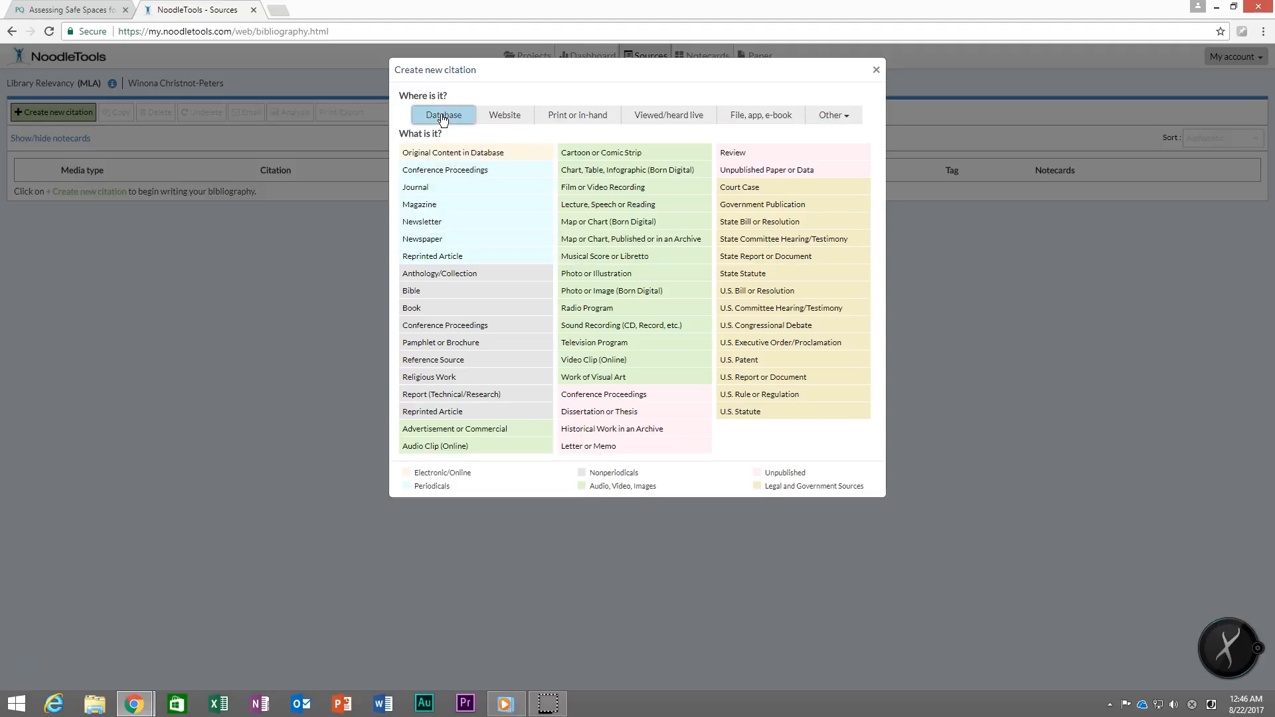
left_click(422, 191)
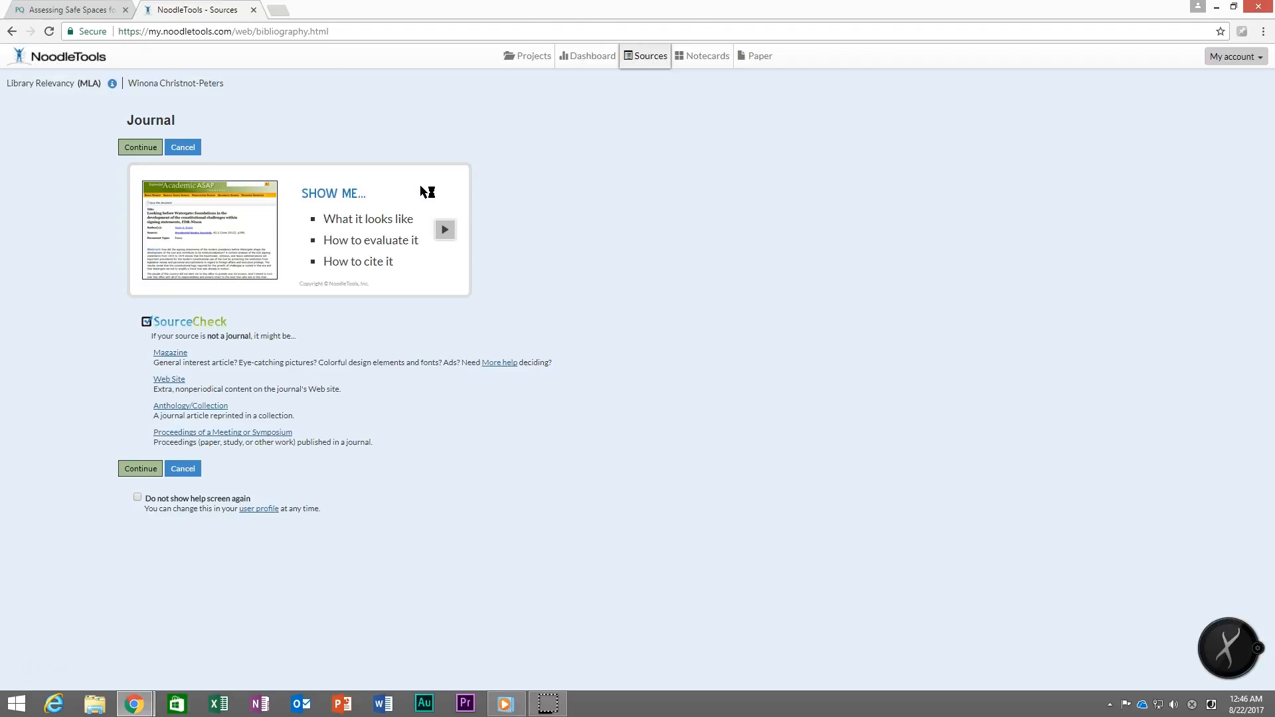
Step: View the Show Me tutorial for journals, close it, and continue to the journal article citation form
left_click(443, 231)
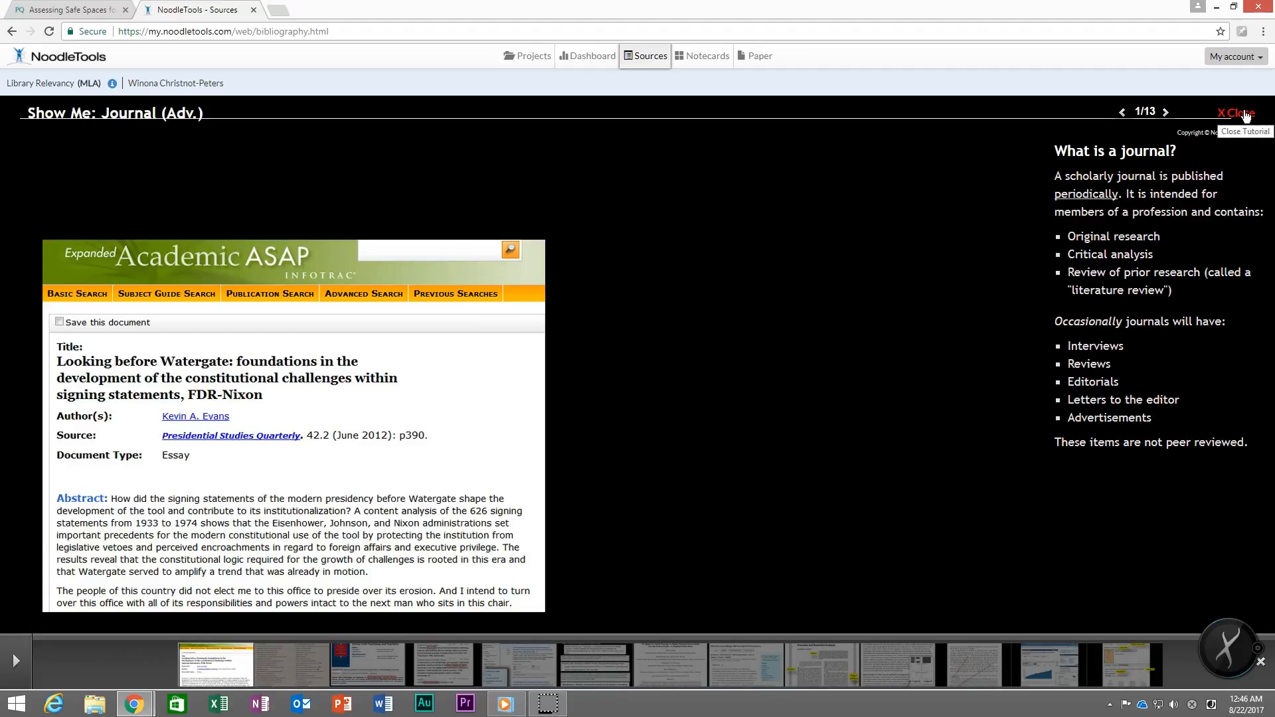
left_click(1236, 113)
left_click(133, 473)
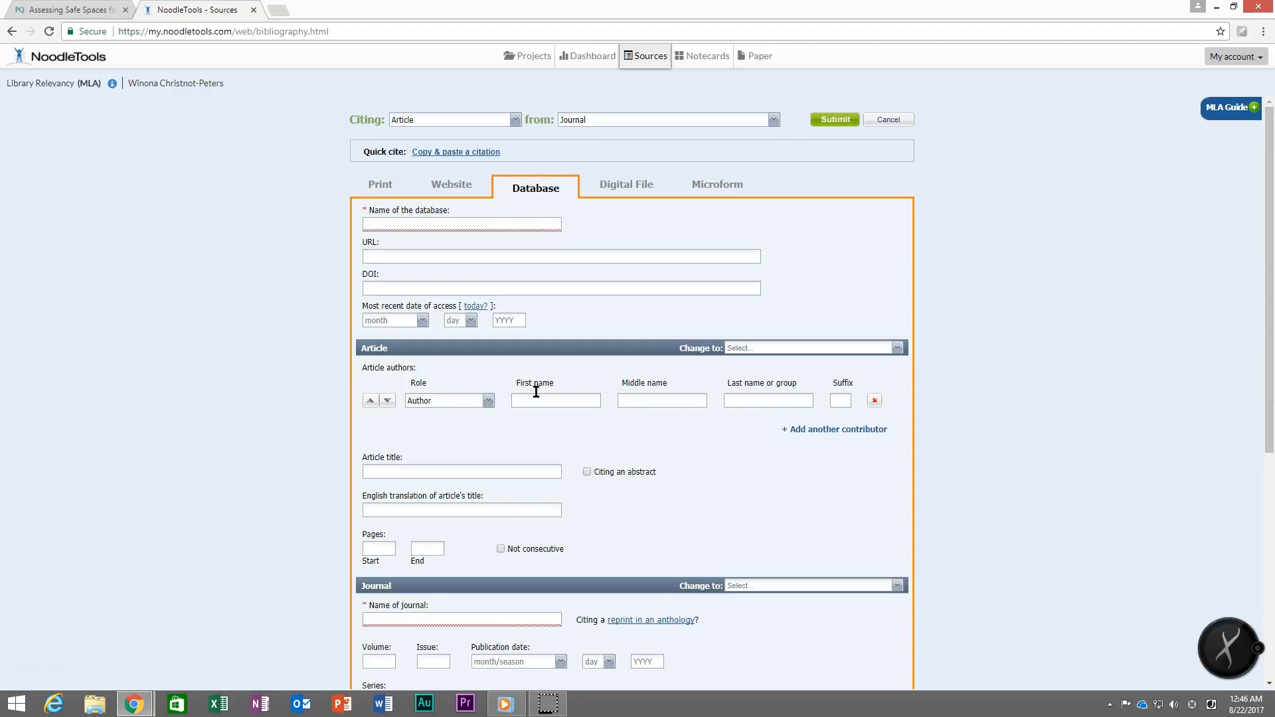
scroll(233, 319, "down", 2)
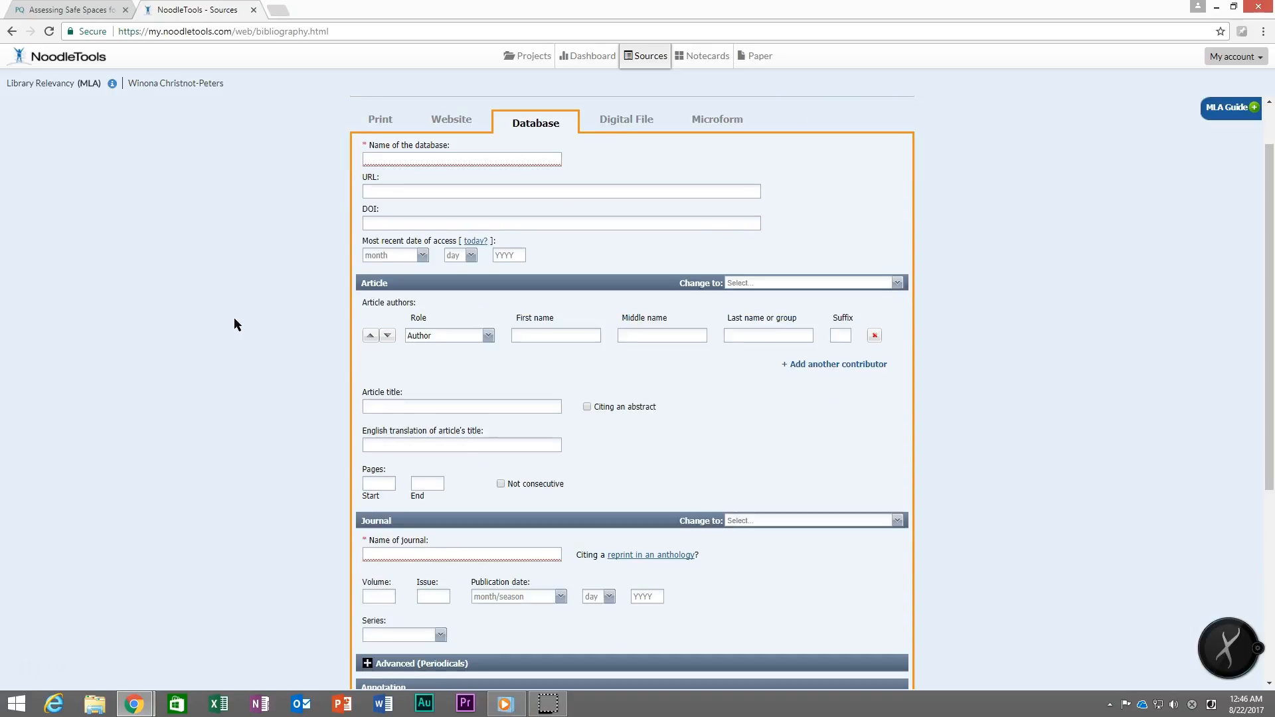
scroll(234, 324, "down", 1)
scroll(234, 324, "up", 3)
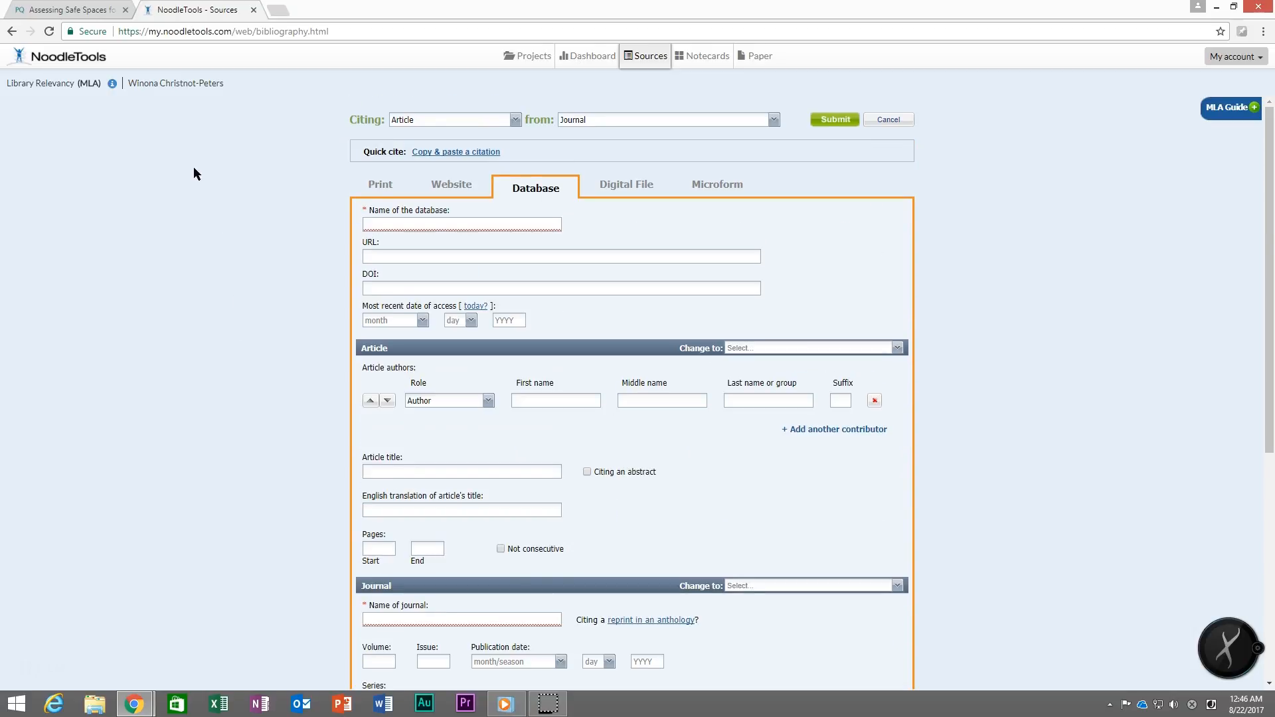
Step: Enter "Proquest Central" as the name of the database in the citation form
left_click(65, 9)
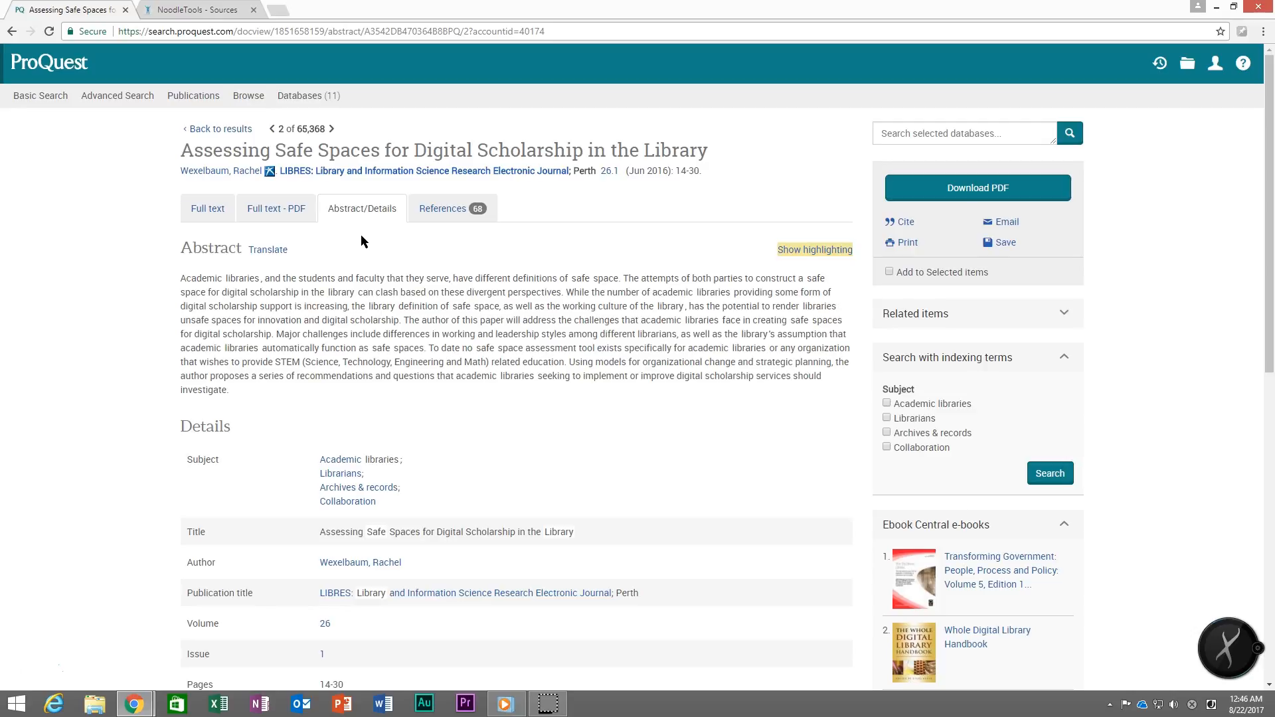
key("ctrl+Tab")
left_click_drag(364, 210, 447, 212)
left_click(445, 224)
type("P")
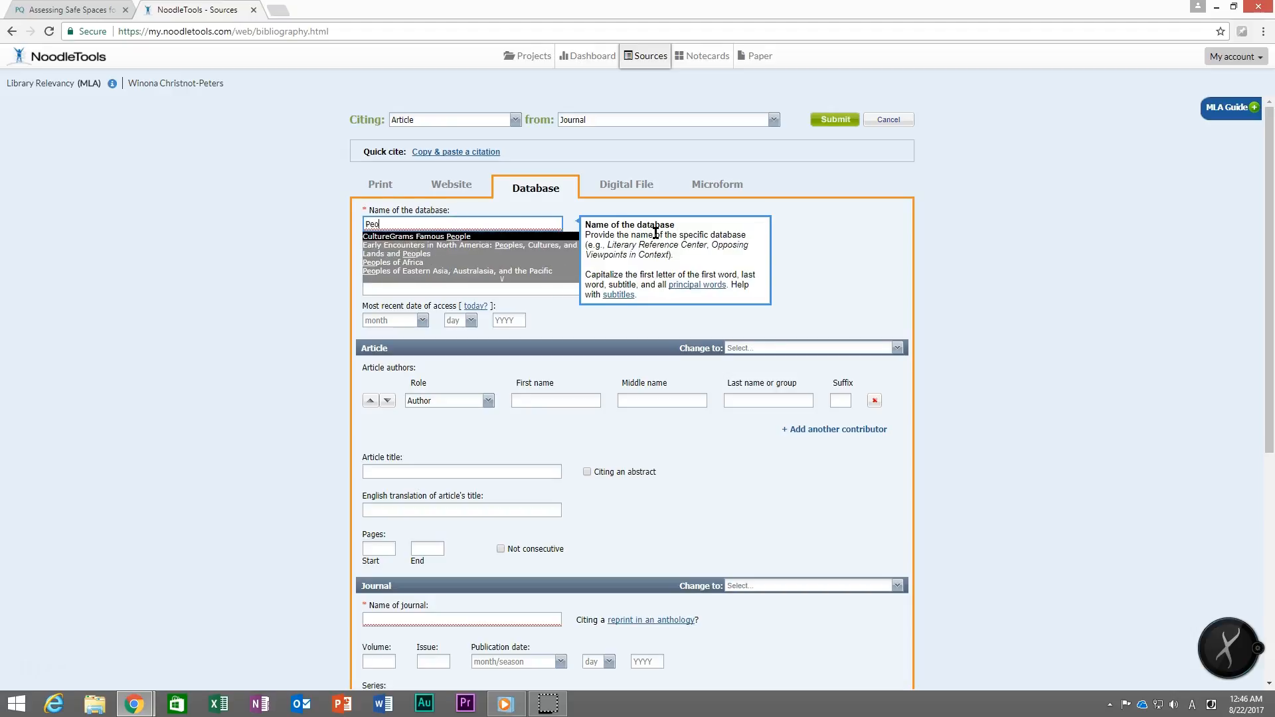
type("roqu")
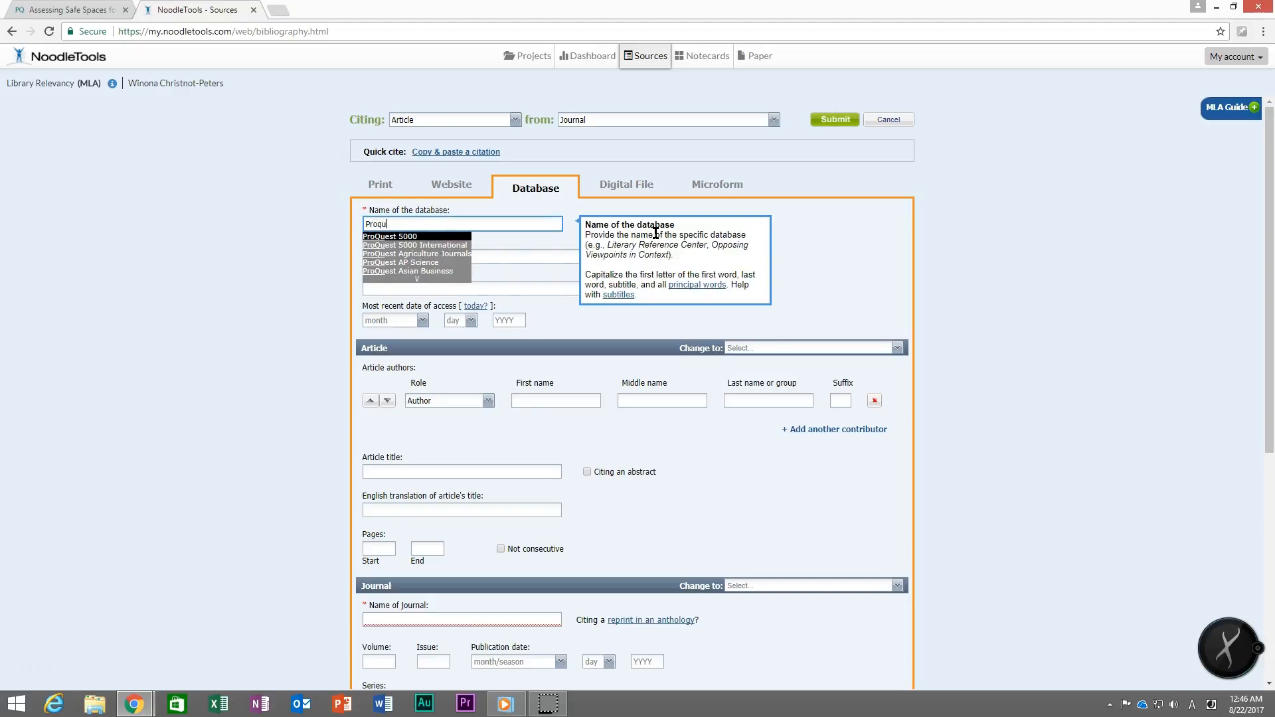
type("est Central")
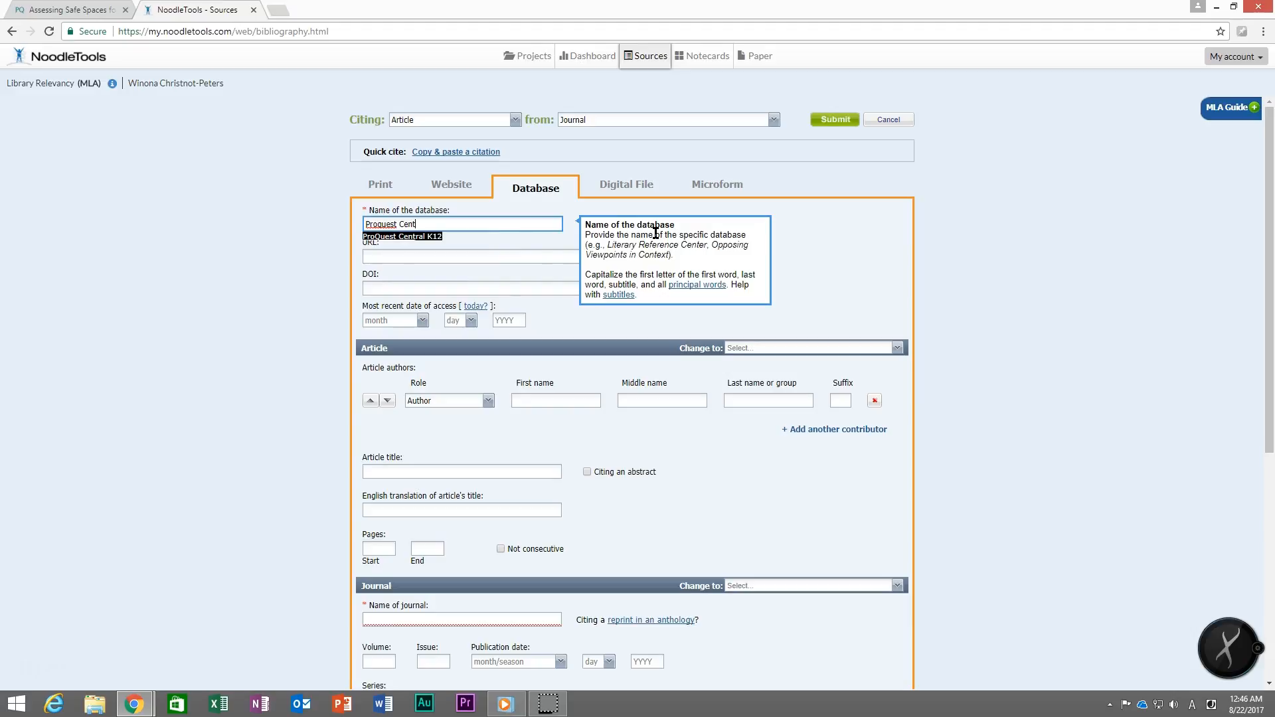
Step: Copy the document URL from the ProQuest article's details and paste it into the citation's URL field
left_click(67, 9)
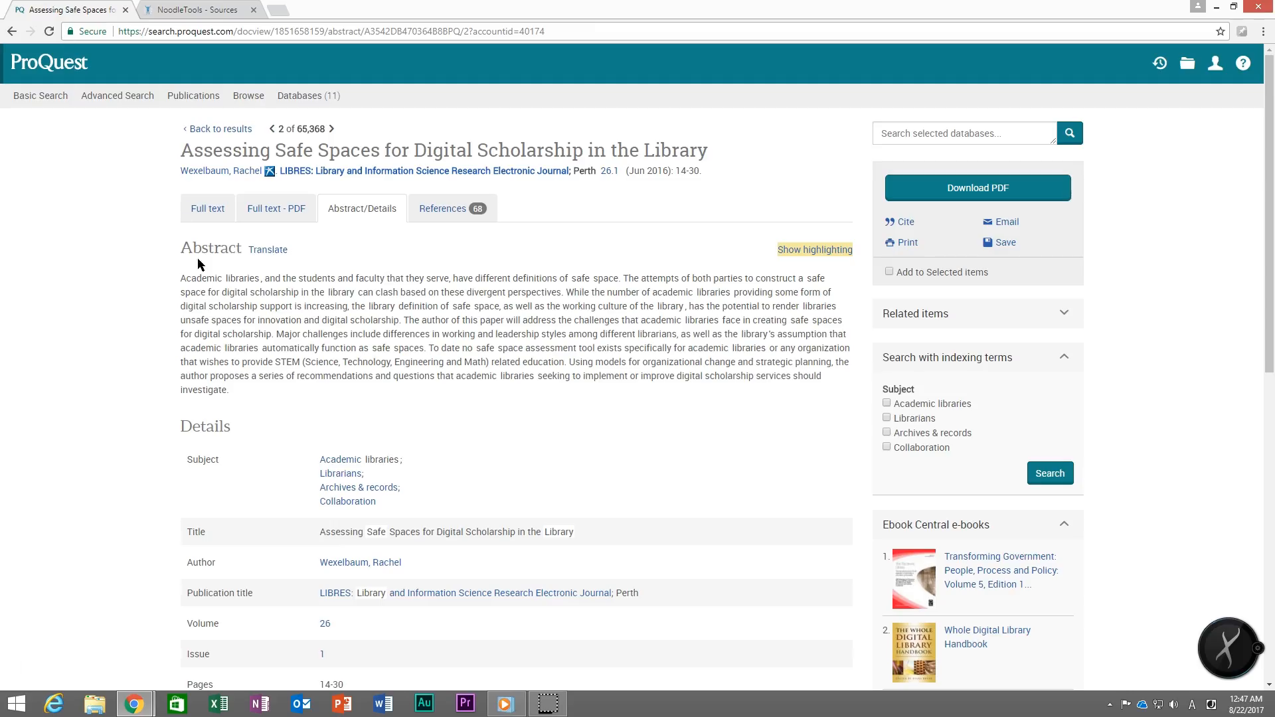
scroll(295, 410, "down", 4)
scroll(295, 416, "down", 5)
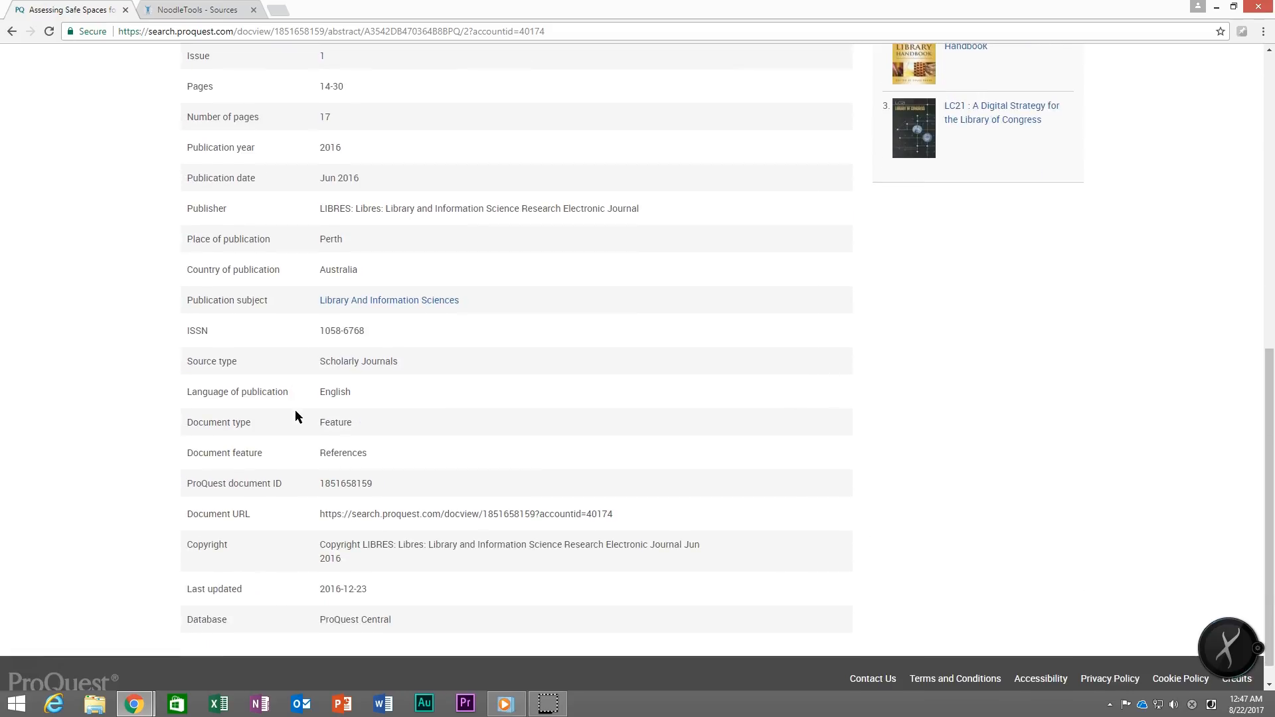
left_click_drag(316, 488, 624, 486)
key("ctrl+c")
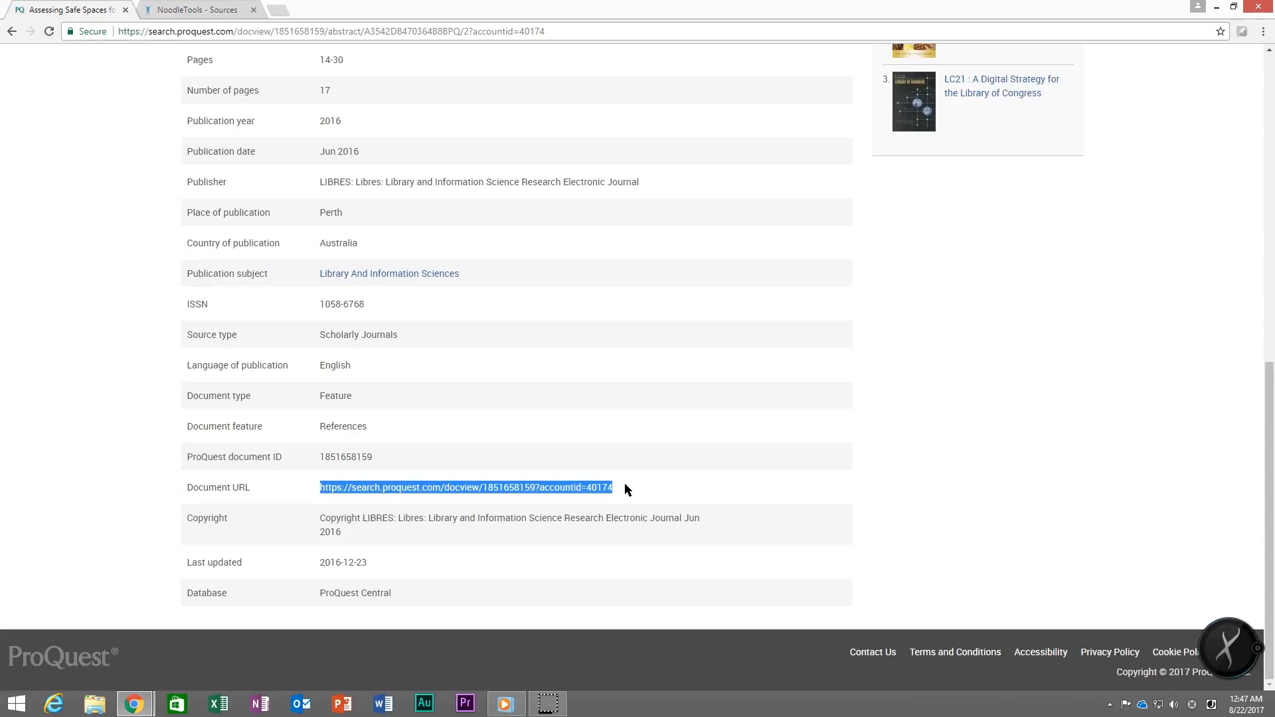
left_click(198, 9)
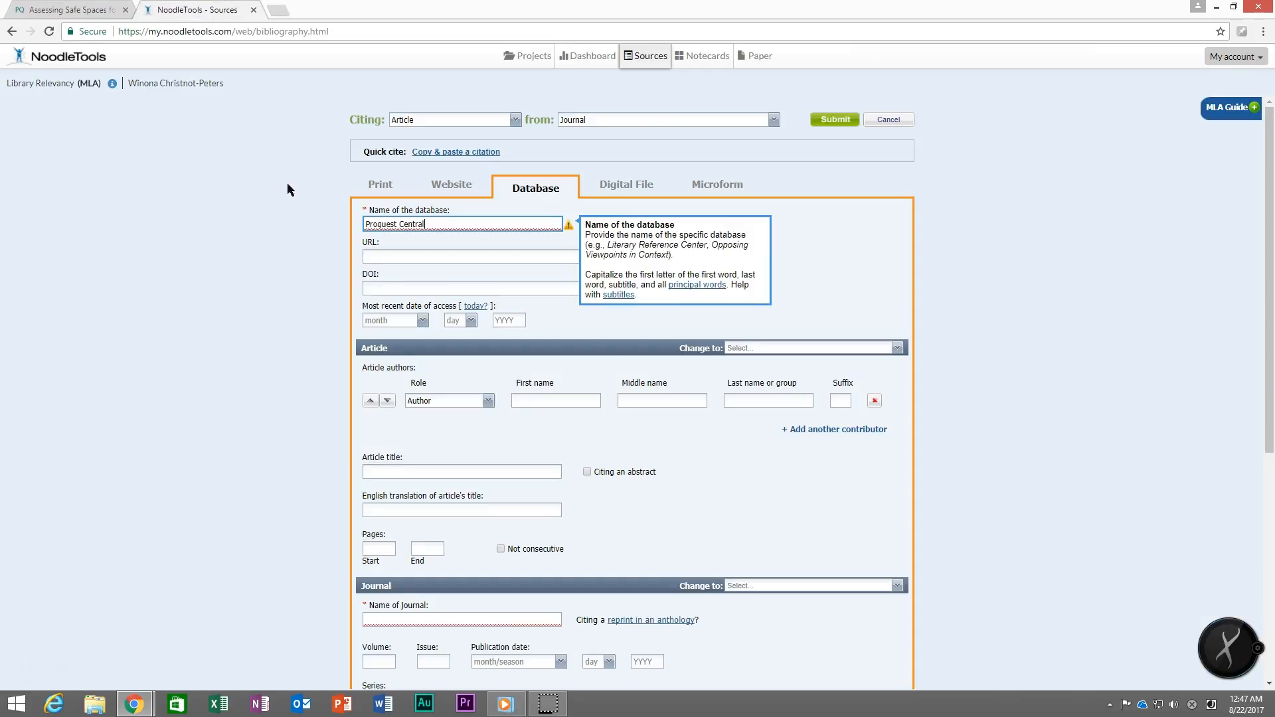
left_click(461, 258)
right_click(460, 261)
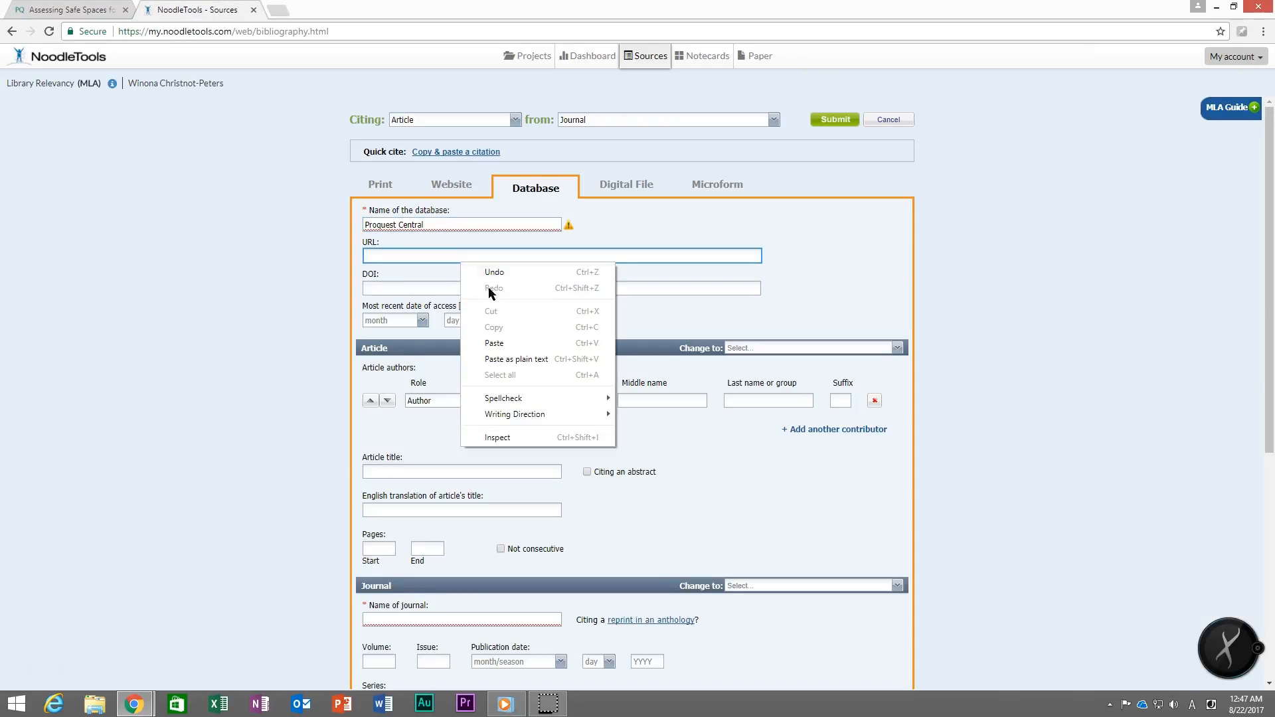
left_click(519, 340)
Step: Check the ProQuest article's details for a DOI and return to the NoodleTools citation form
left_click(70, 9)
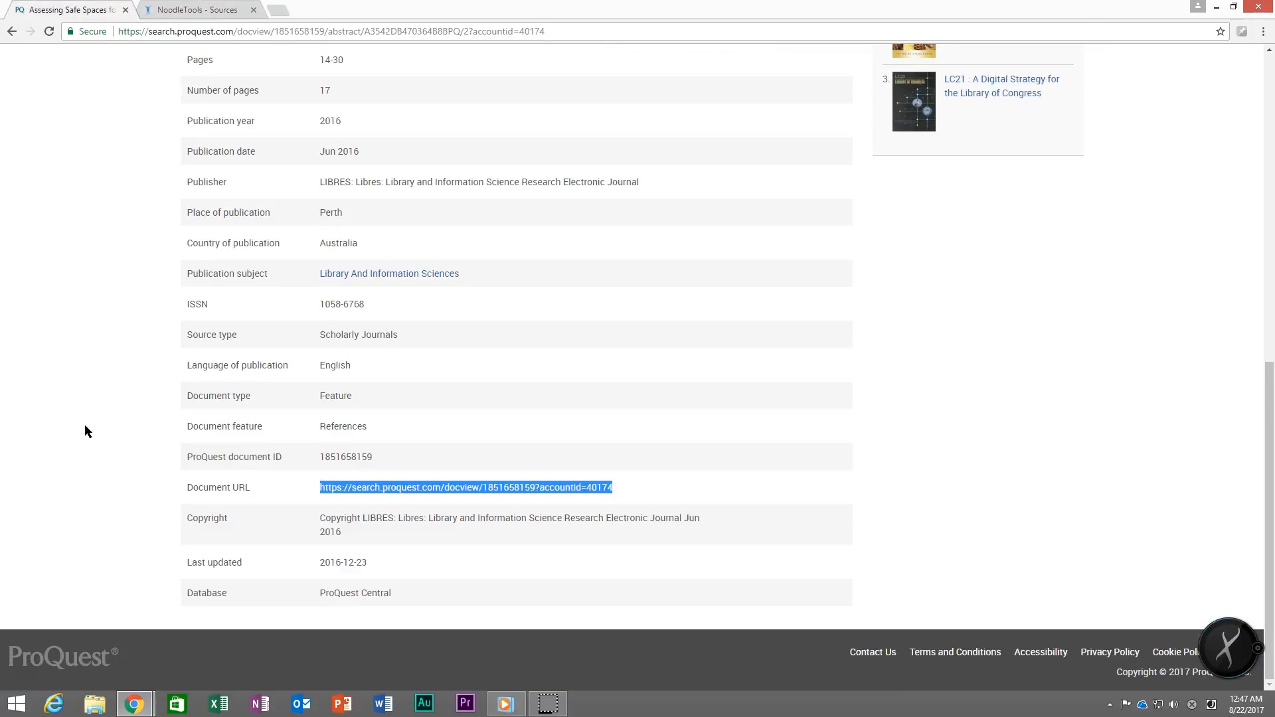
left_click(154, 532)
scroll(151, 519, "up", 5)
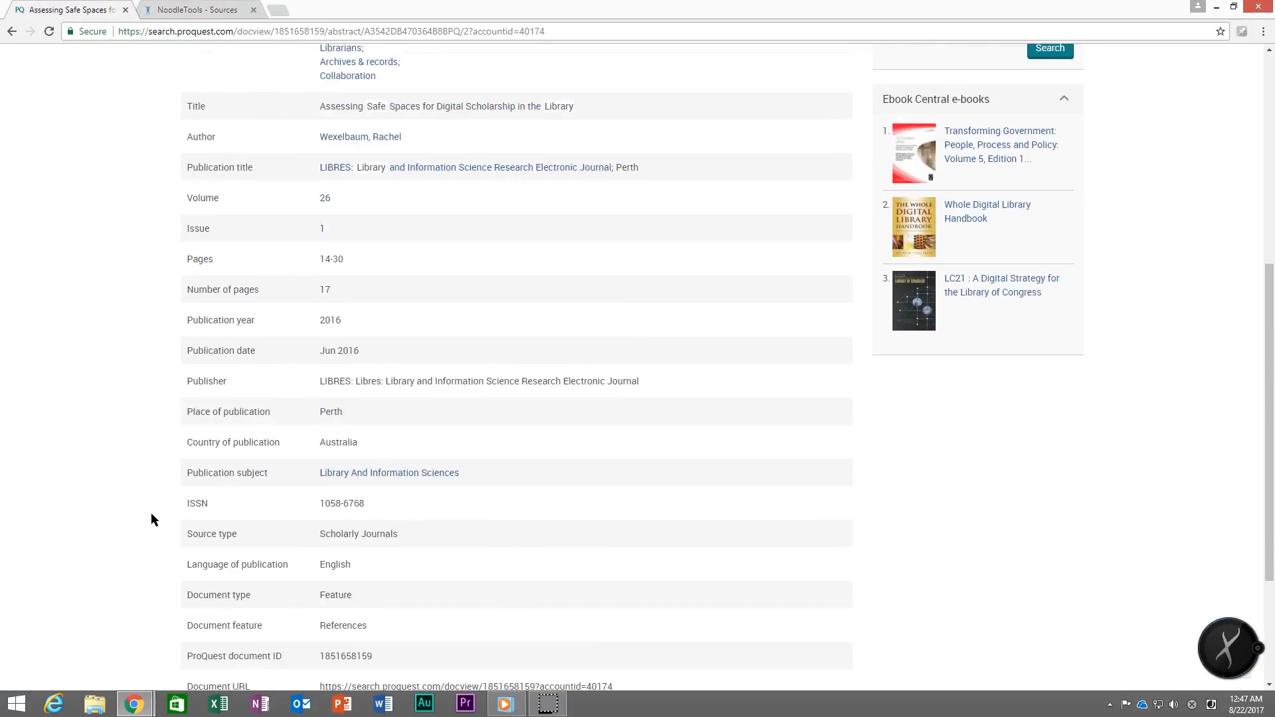
scroll(152, 520, "up", 1)
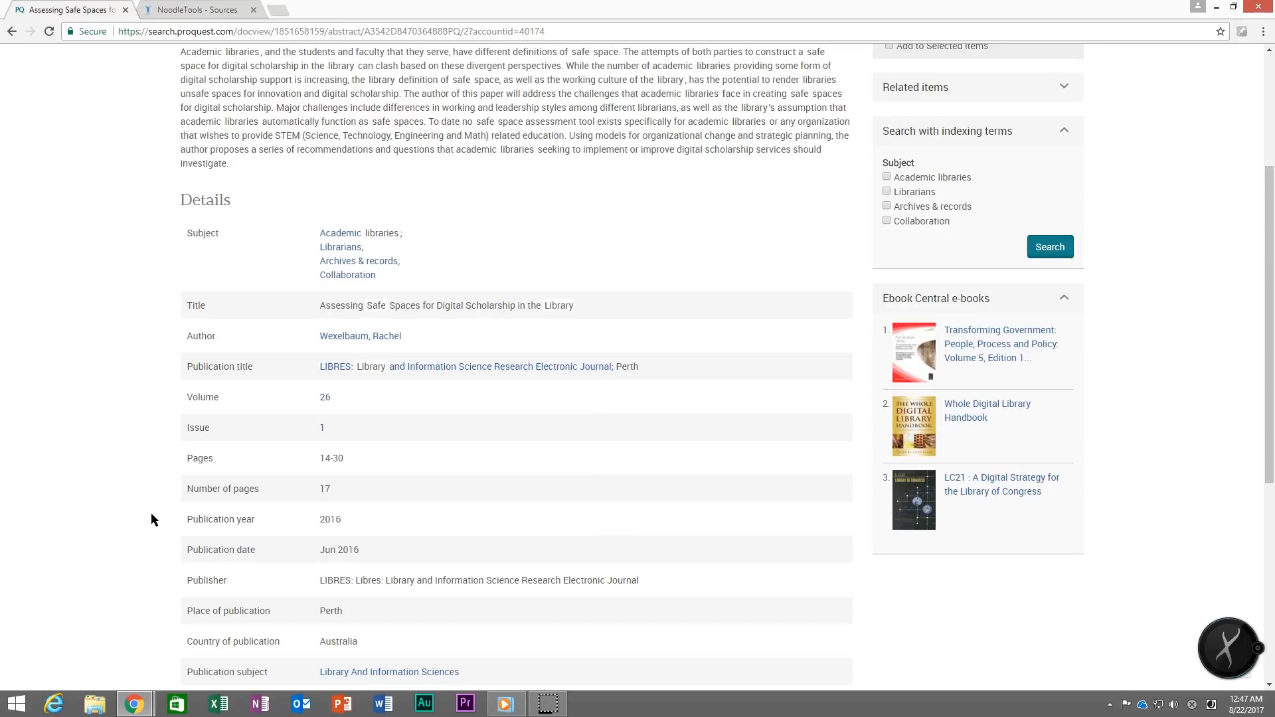
left_click(211, 10)
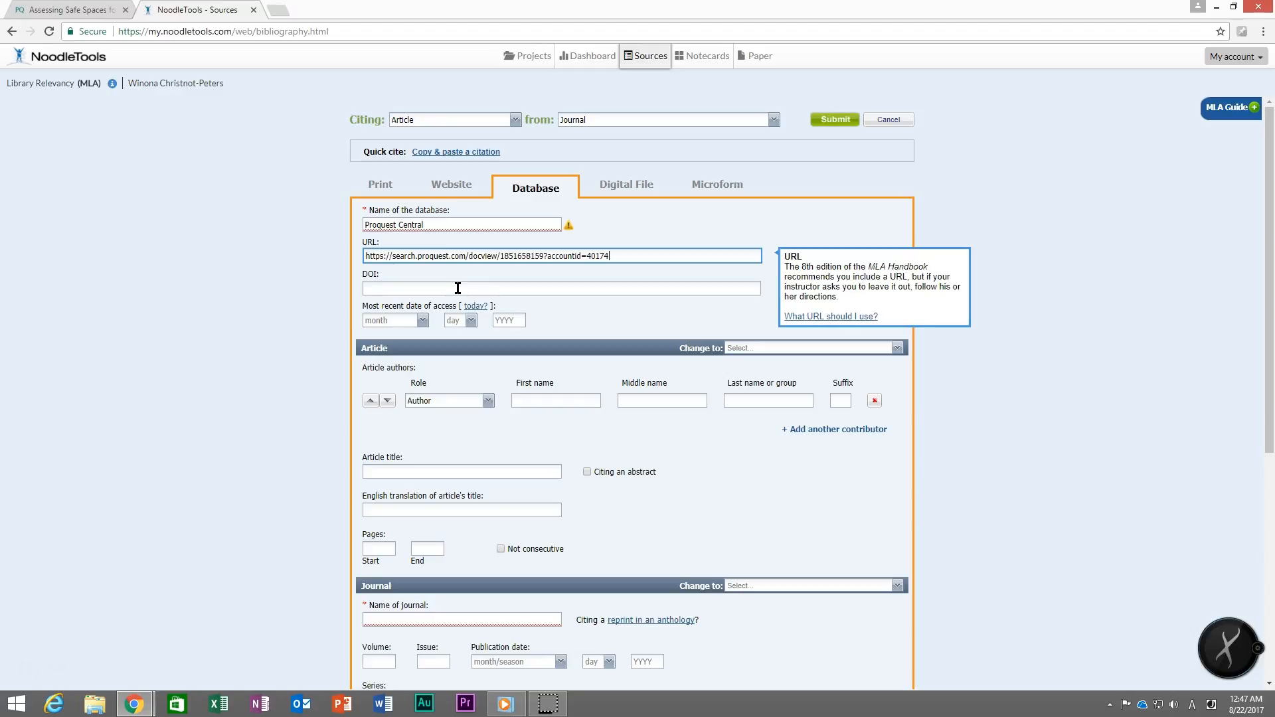
left_click(271, 303)
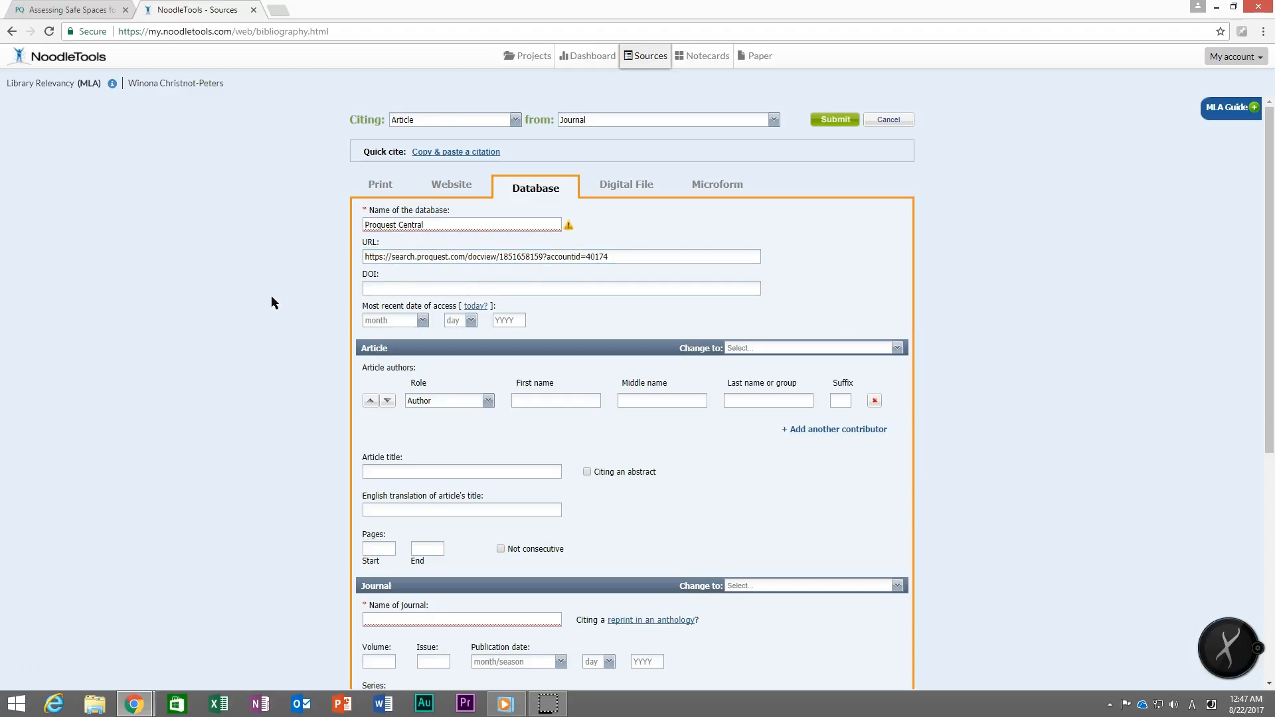
Step: Set the citation's most recent access date to today and enter the author's first and last name from the ProQuest article's details
left_click(476, 307)
left_click(69, 10)
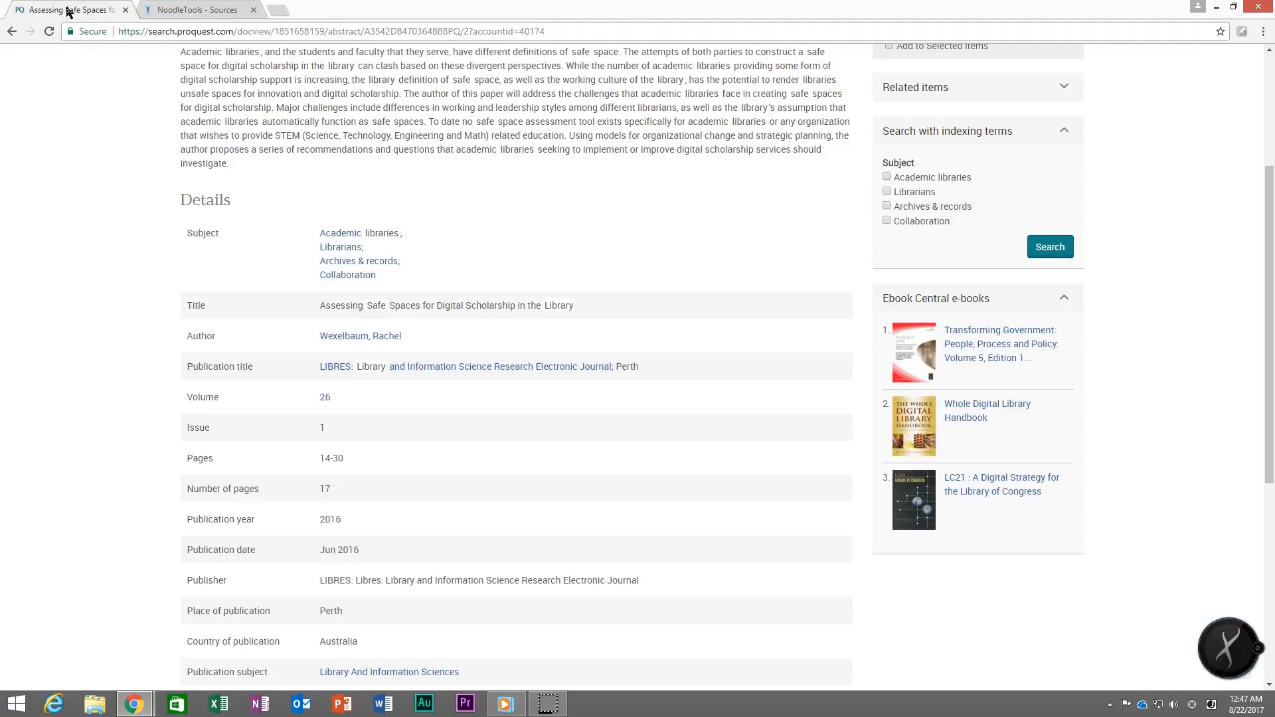
scroll(93, 391, "down", 1)
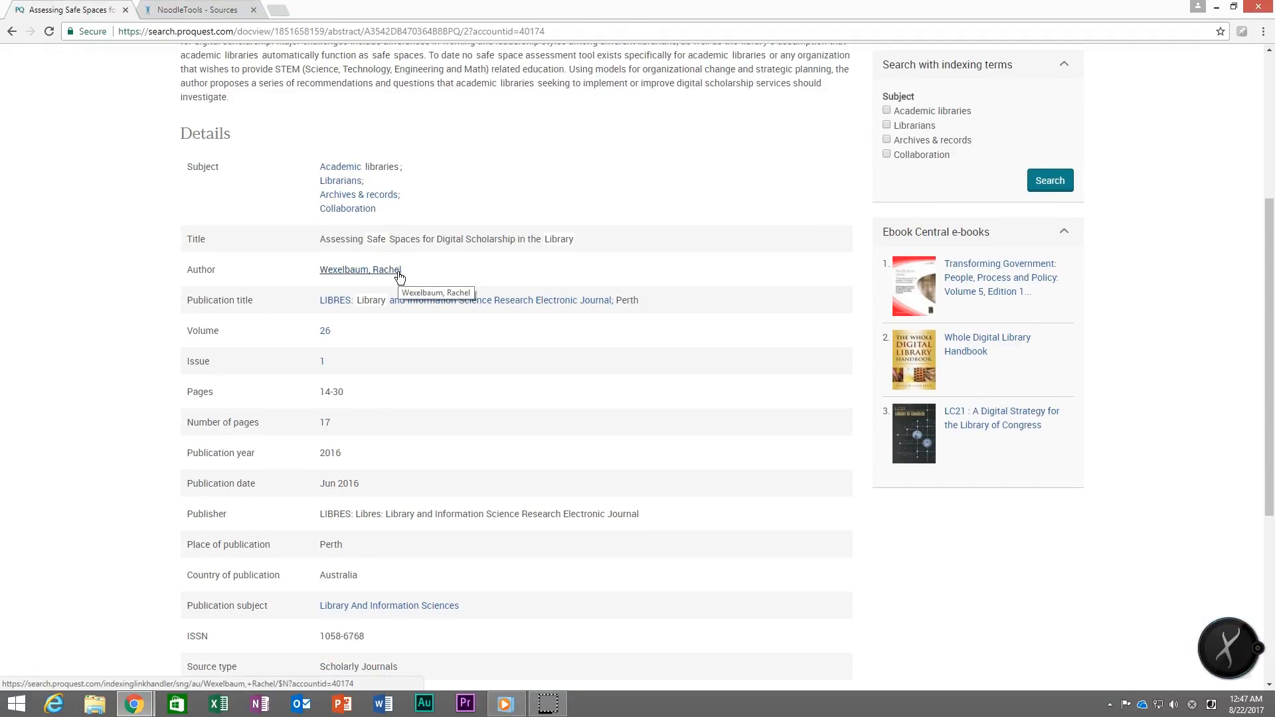
left_click(206, 10)
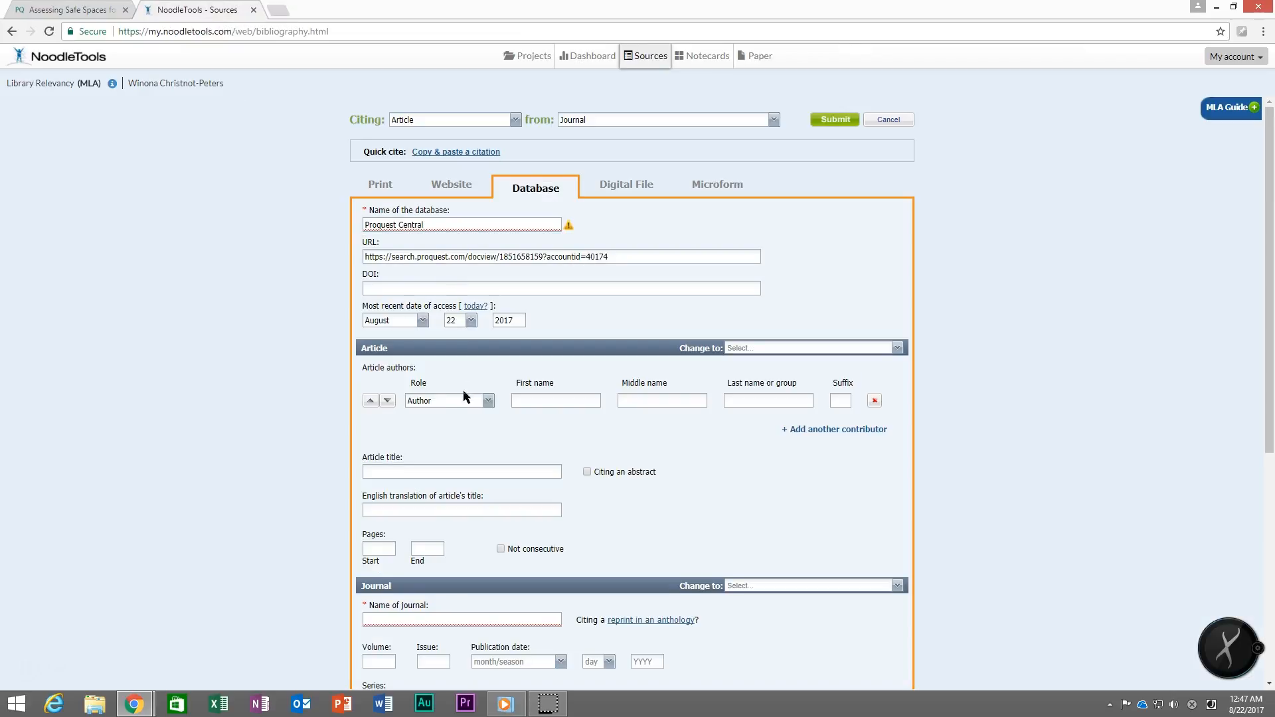
left_click(577, 400)
type("Rachel")
key("Tab")
type("Wexelbaum")
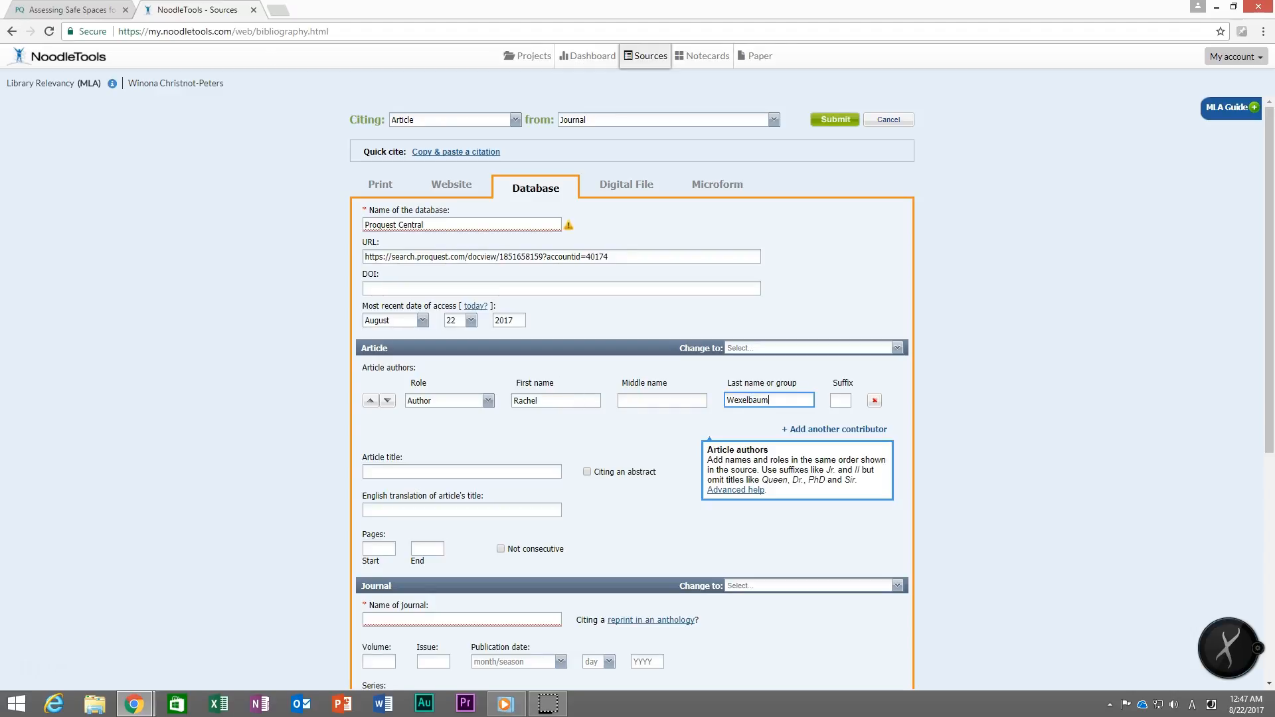
Step: Copy the title "Assessing Safe Spaces for Digital Scholarship in the Library" from the ProQuest details into the citation's article title
key("ctrl+shift+Tab")
left_click_drag(573, 239, 320, 241)
right_click(322, 239)
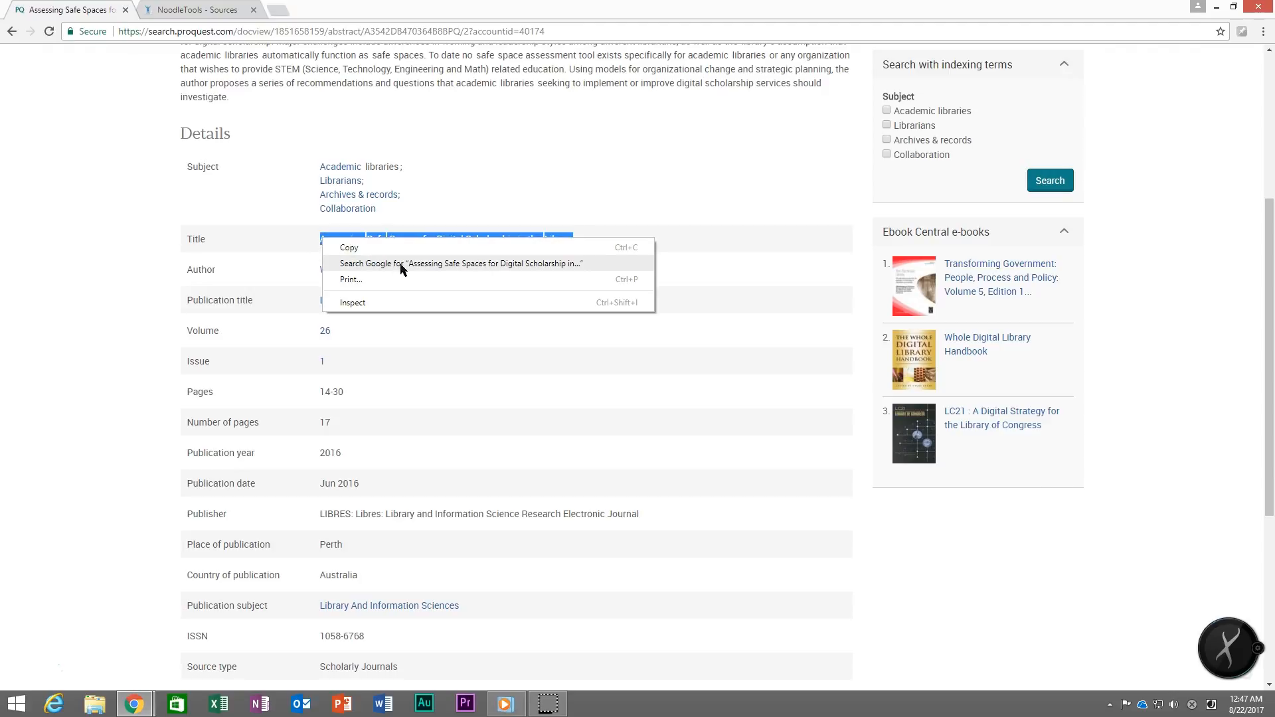
left_click(409, 248)
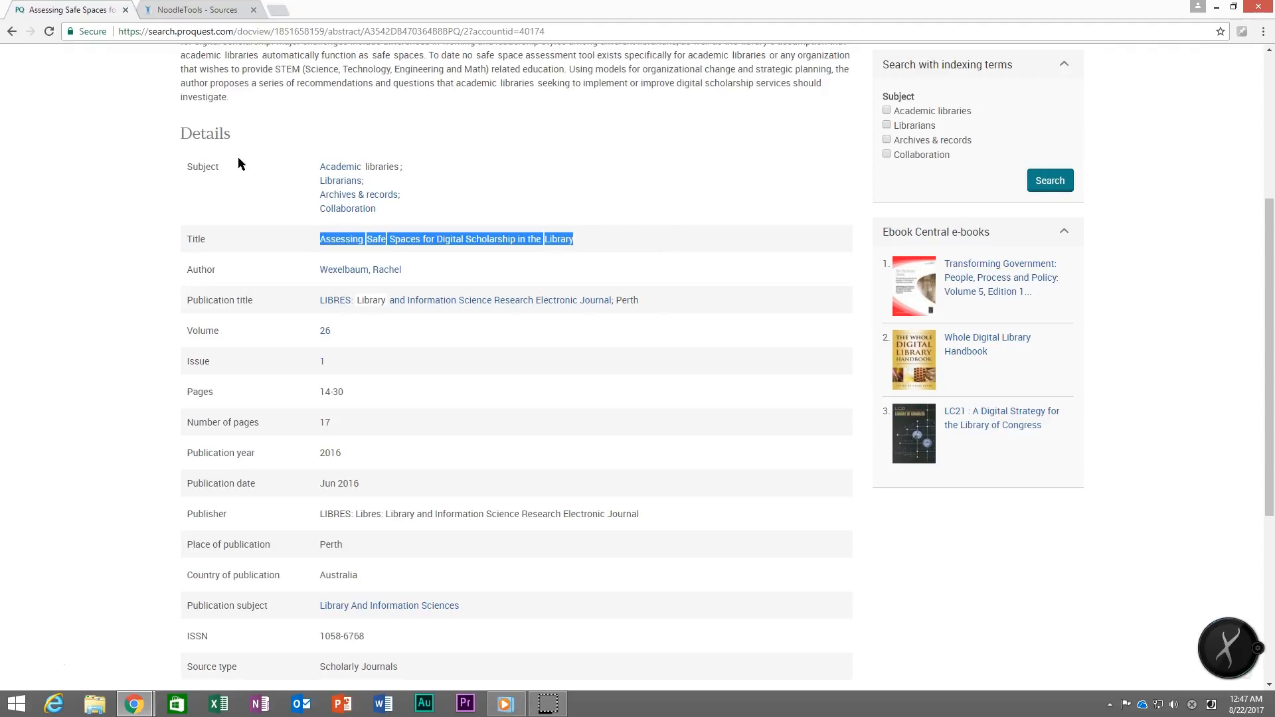
left_click(194, 10)
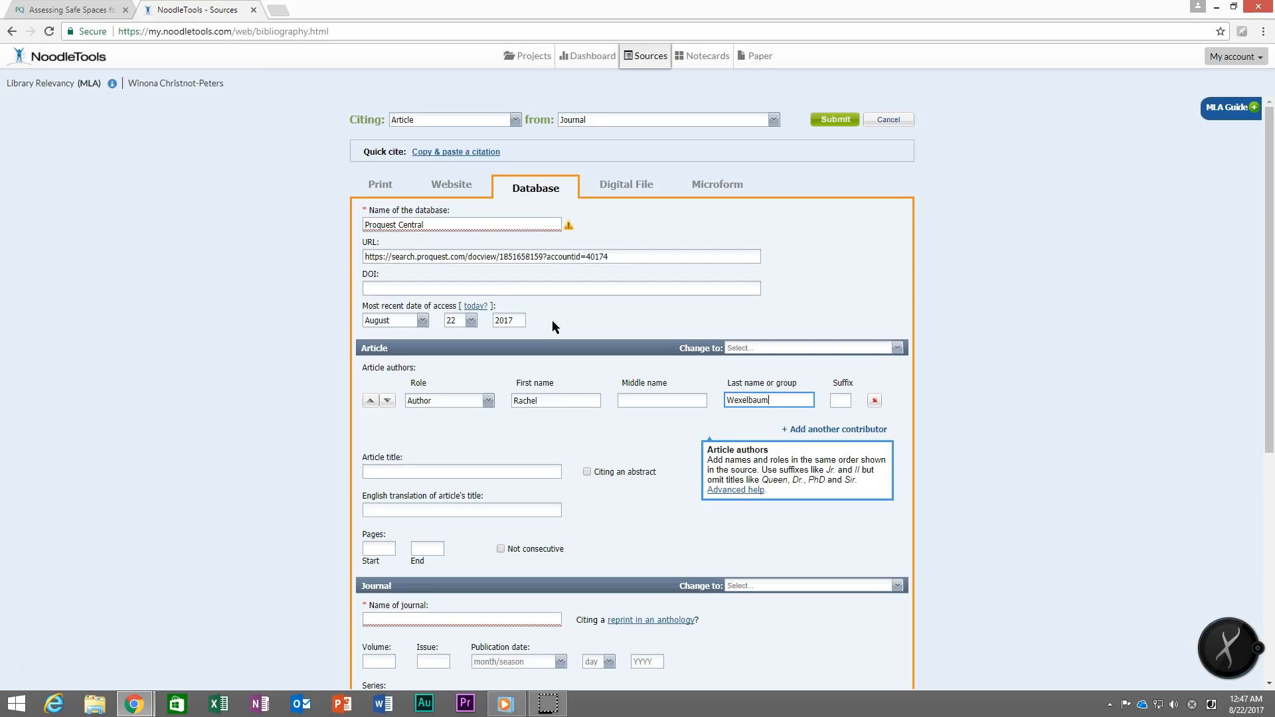
left_click(413, 471)
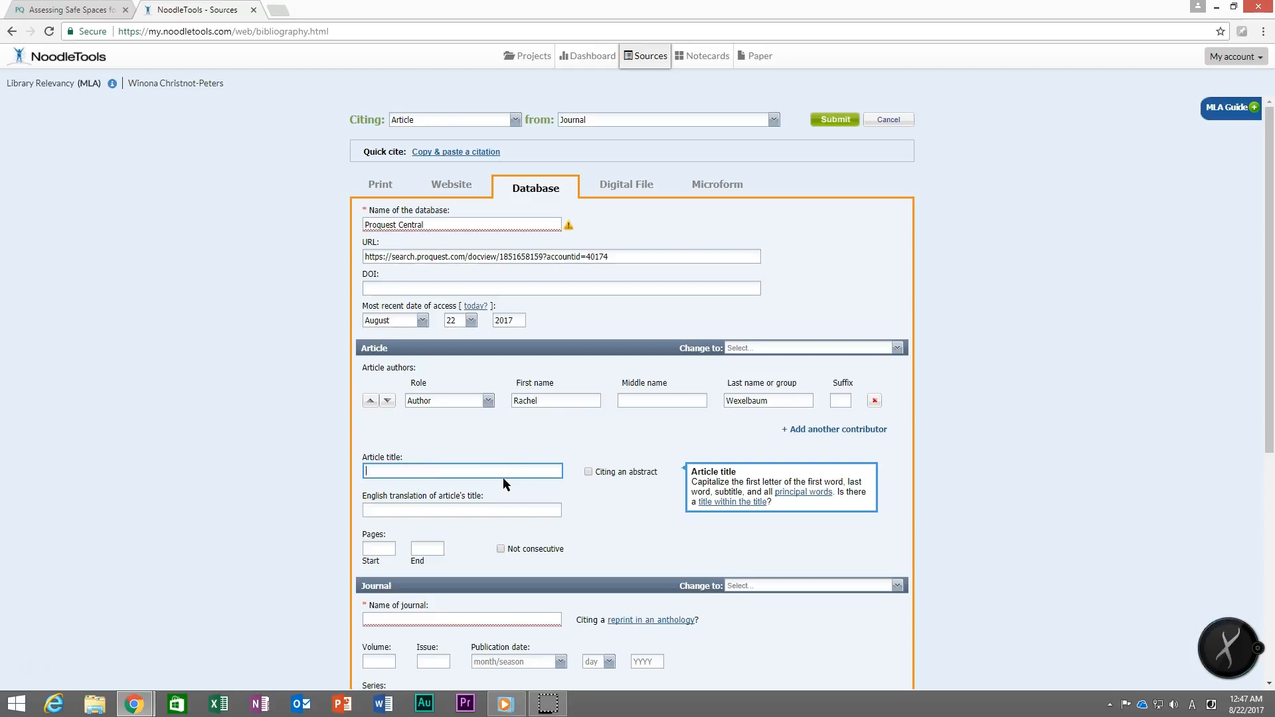
key("ctrl+v")
Step: Read the capitalization rules for principal words in the article title help, then close the help
left_click(809, 499)
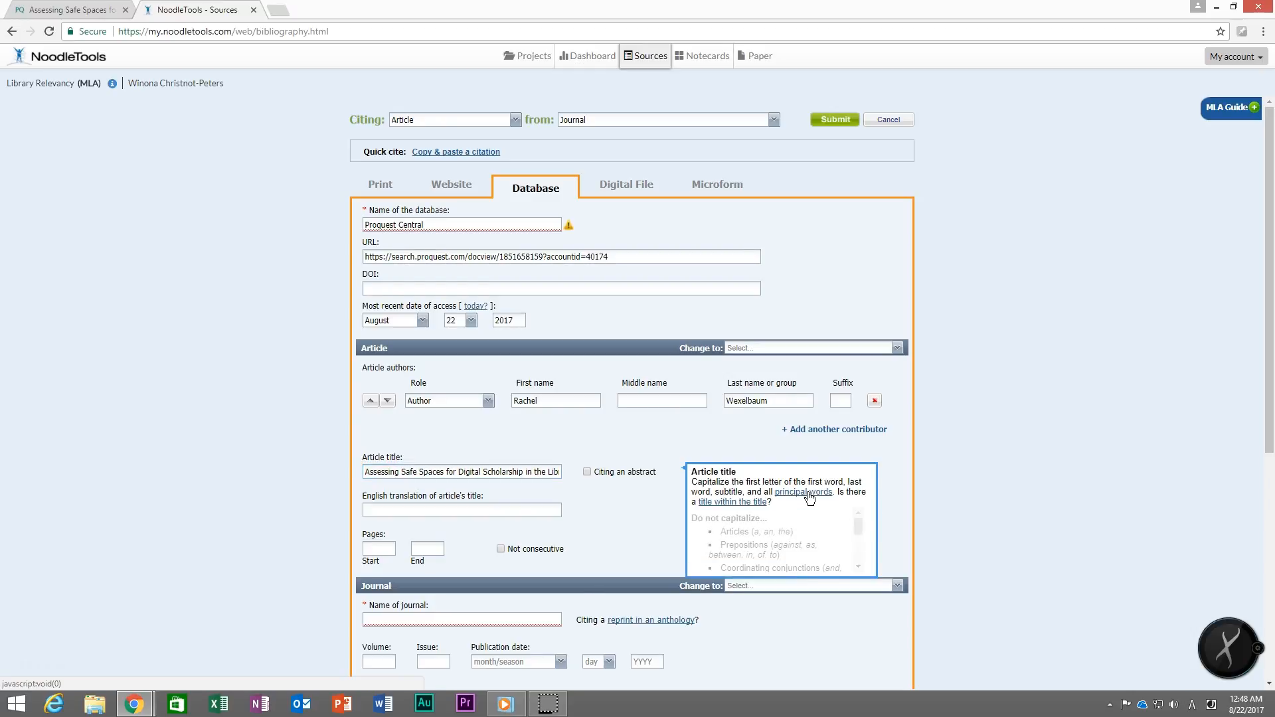
mouse_move(862, 528)
left_mouse_down()
mouse_move(863, 558)
mouse_move(861, 524)
left_mouse_up()
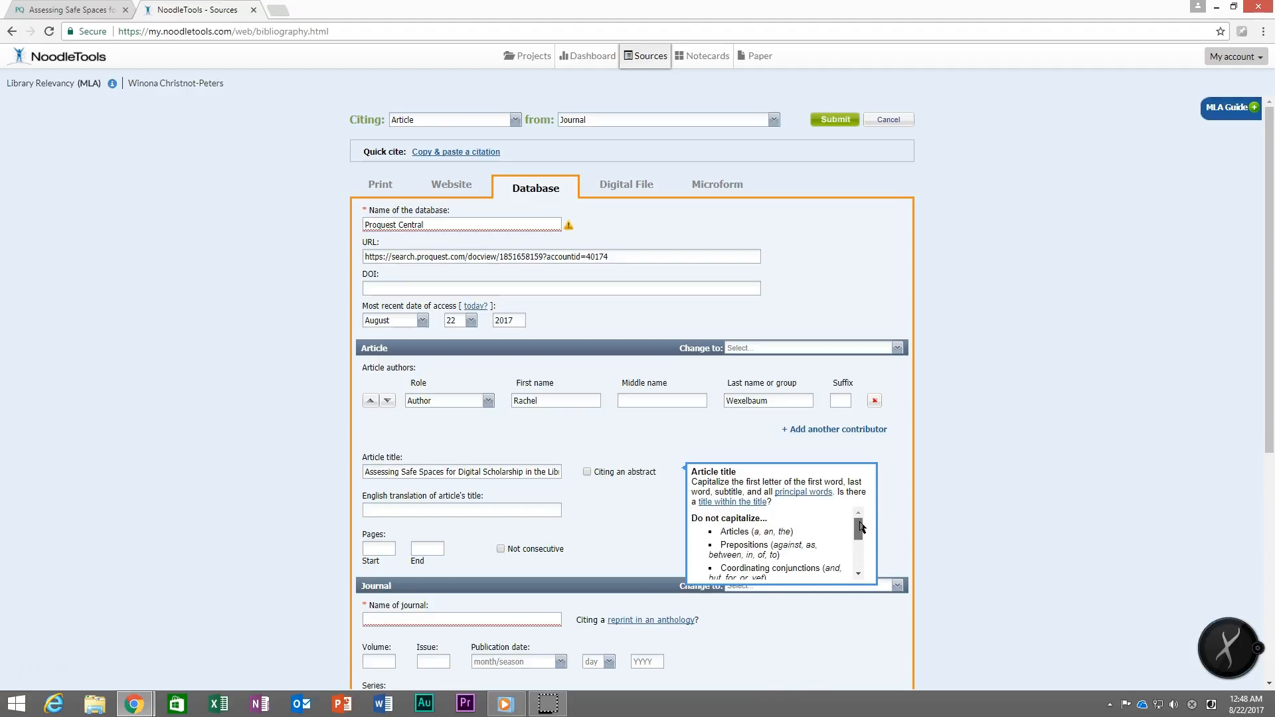
left_click(563, 516)
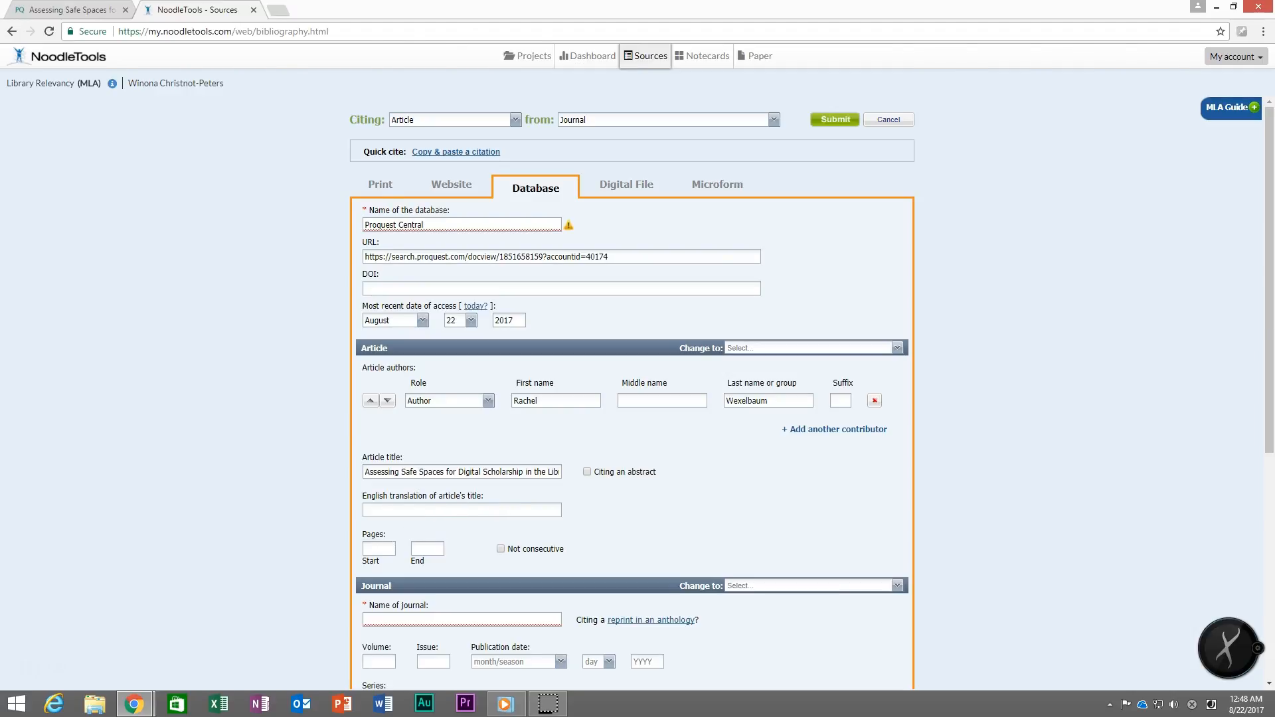
Step: Look up the article's page range in ProQuest and enter start page 14 and end page 30 in the citation
key("ctrl+shift+Tab")
left_click(398, 442)
triple_click(365, 390)
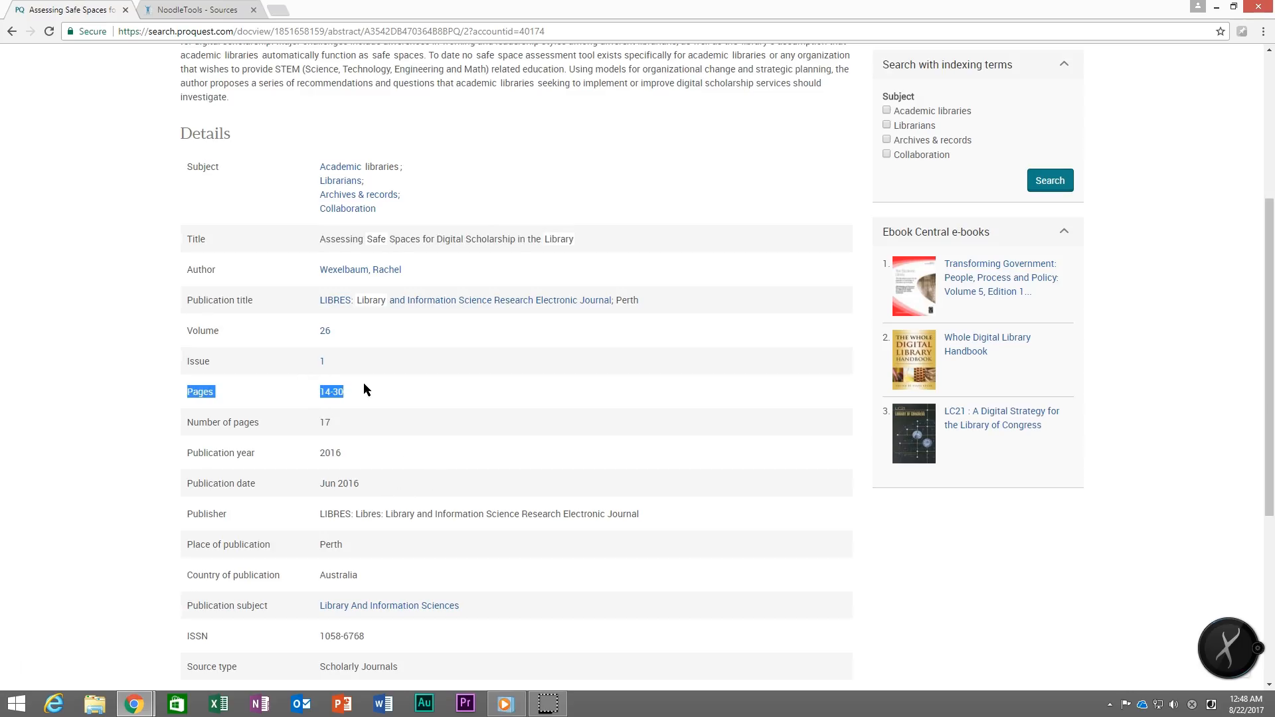
left_click(197, 9)
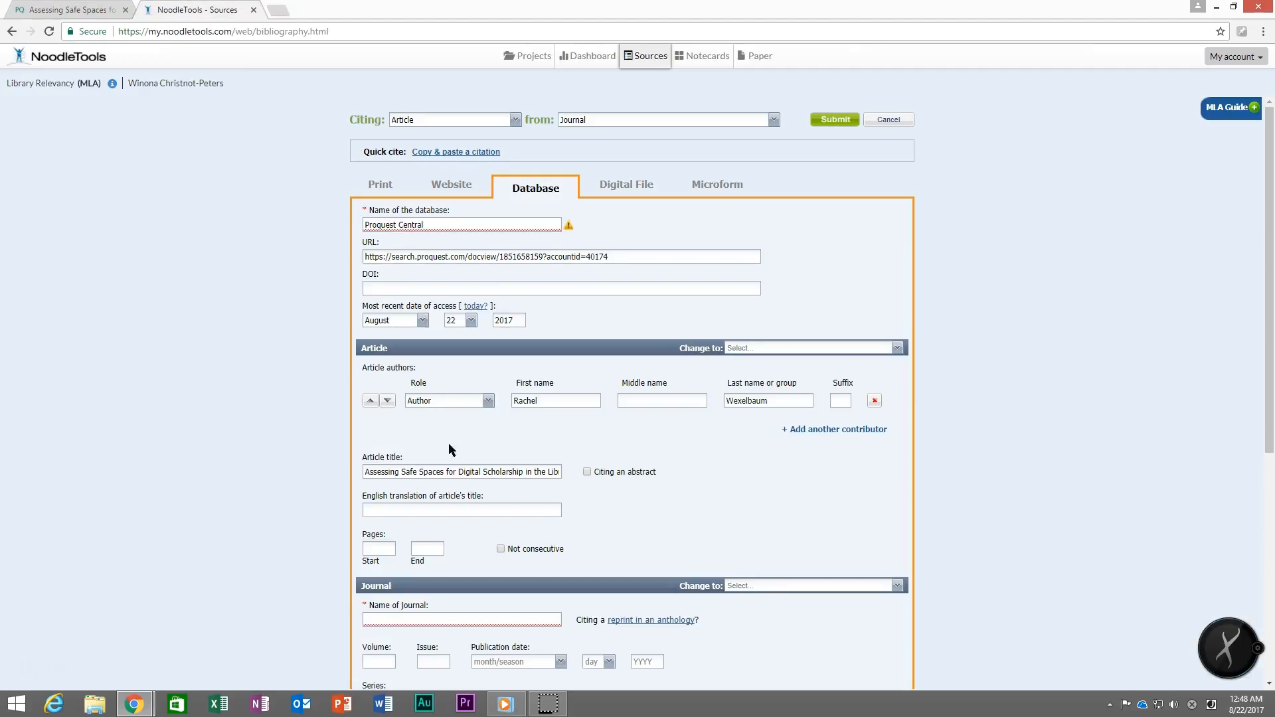
left_click(391, 550)
type("14")
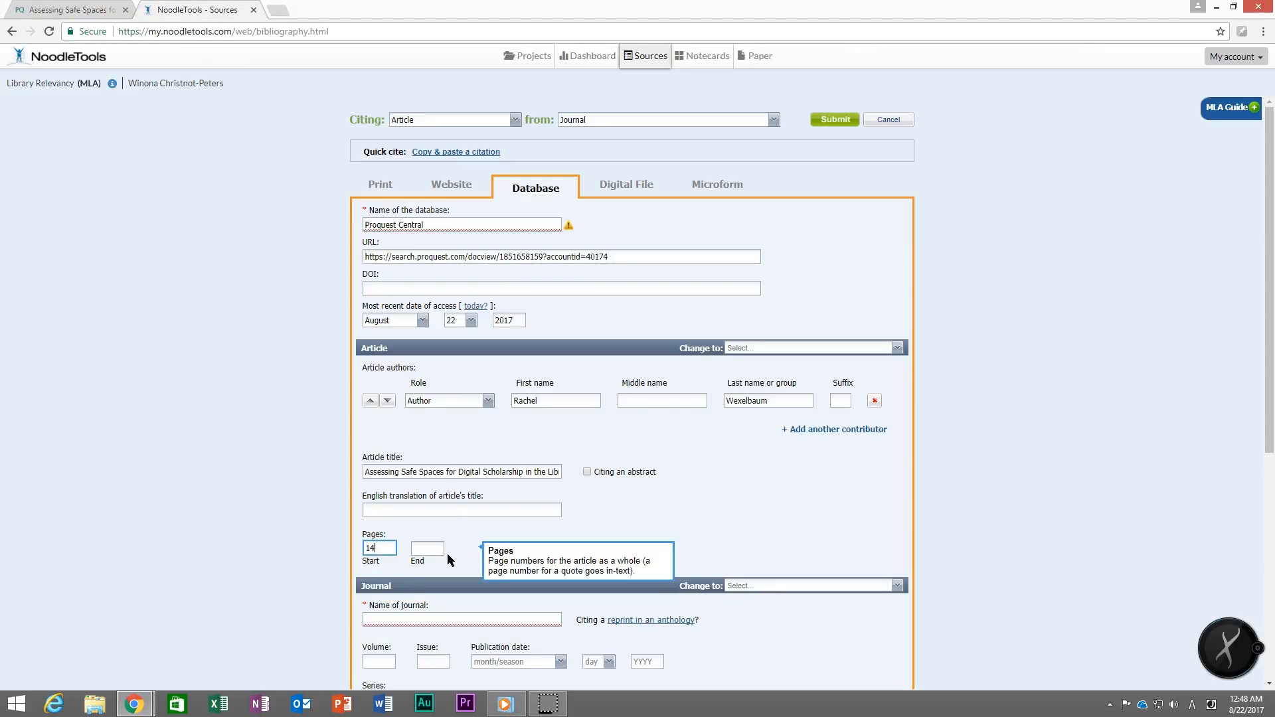
left_click(429, 556)
type("30")
Step: Copy the publication title "LIBRES: Library and Information Science Research Electronic Journal" from ProQuest and paste it as the citation's journal name
left_click(83, 9)
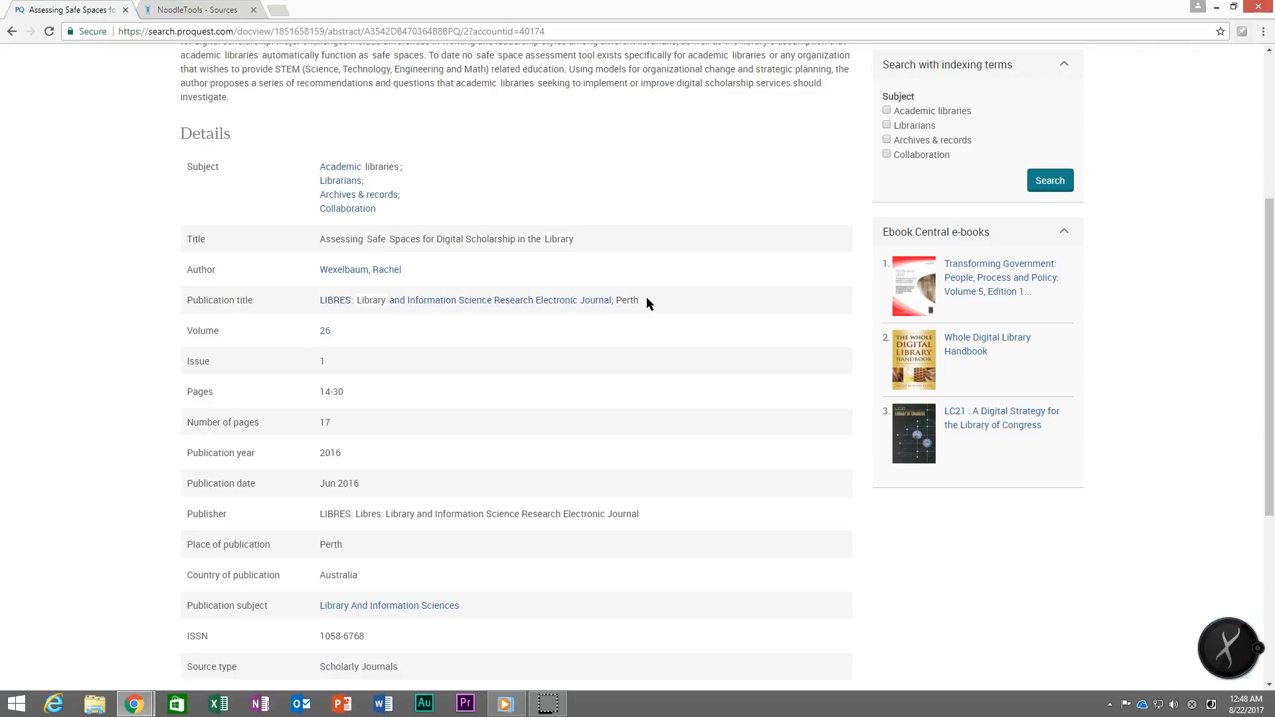
left_click_drag(314, 298, 611, 300)
right_click(612, 302)
left_click(644, 313)
left_click(204, 8)
right_click(438, 619)
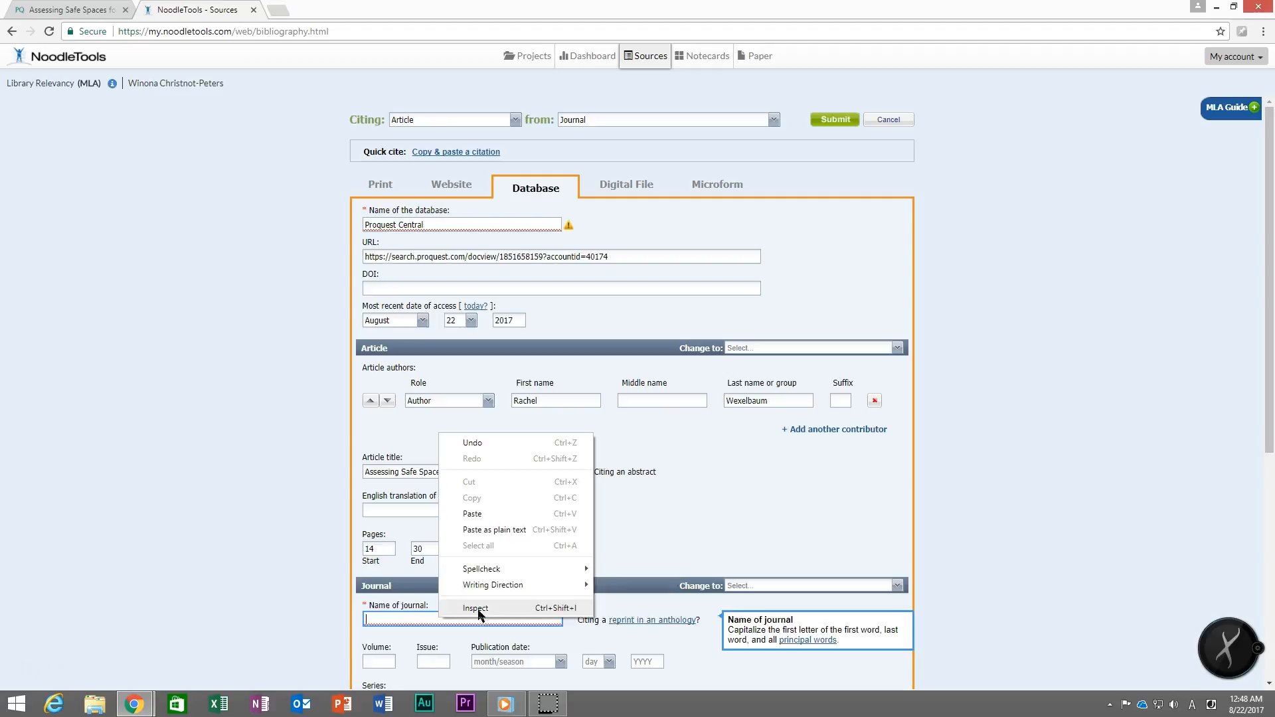
left_click(472, 513)
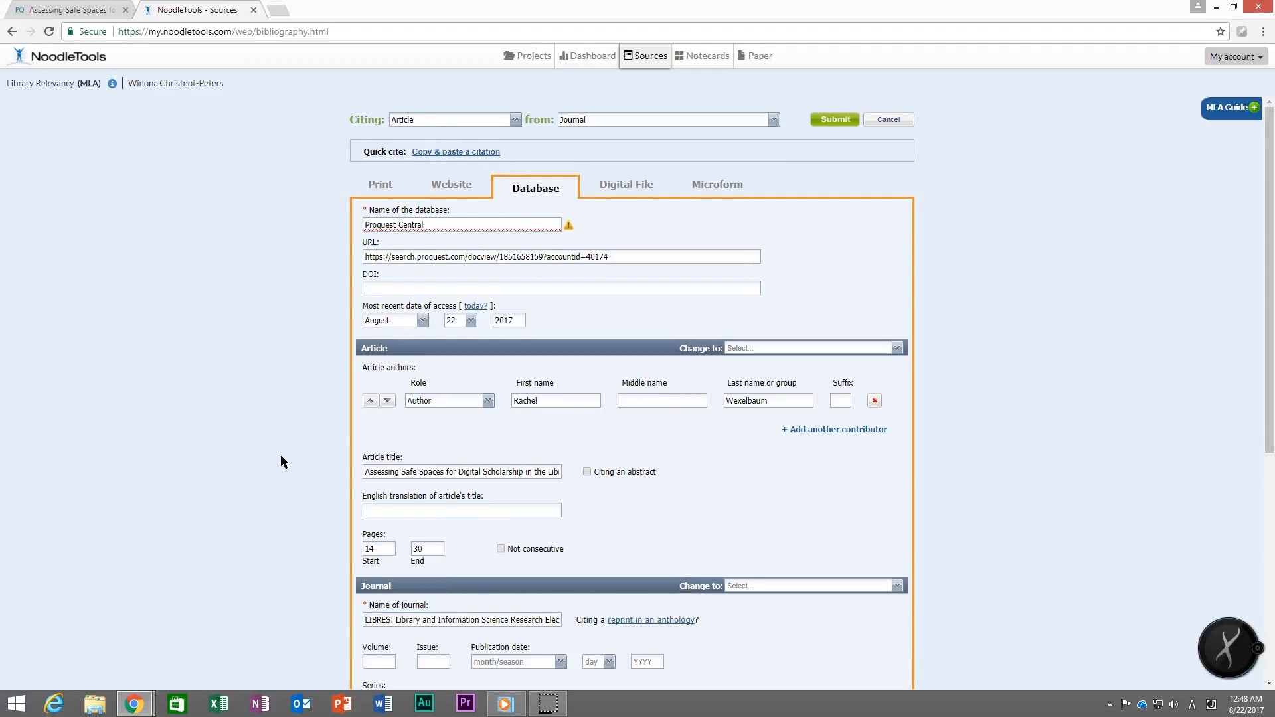
Step: Check the ProQuest details and enter volume 26 and issue 1 for the journal in the citation form
scroll(280, 455, "down", 3)
left_click(86, 9)
left_click(197, 9)
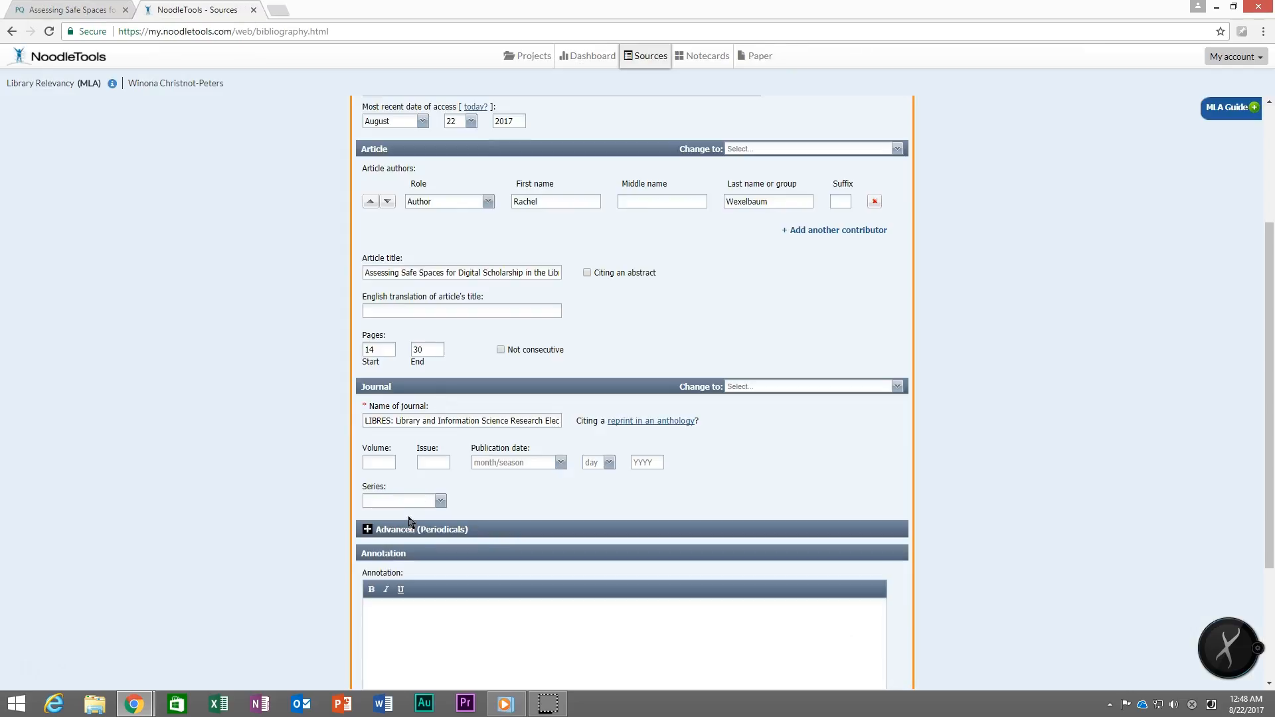
left_click(380, 460)
type("26")
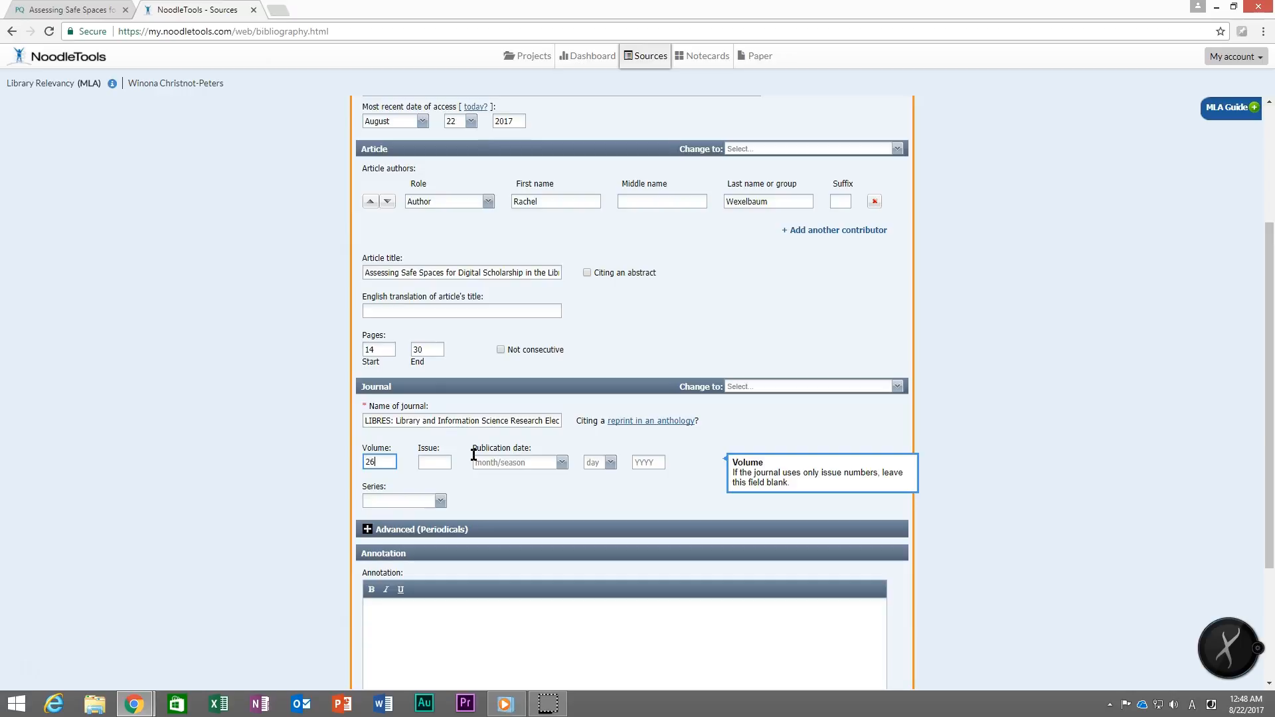
left_click(445, 463)
type("1")
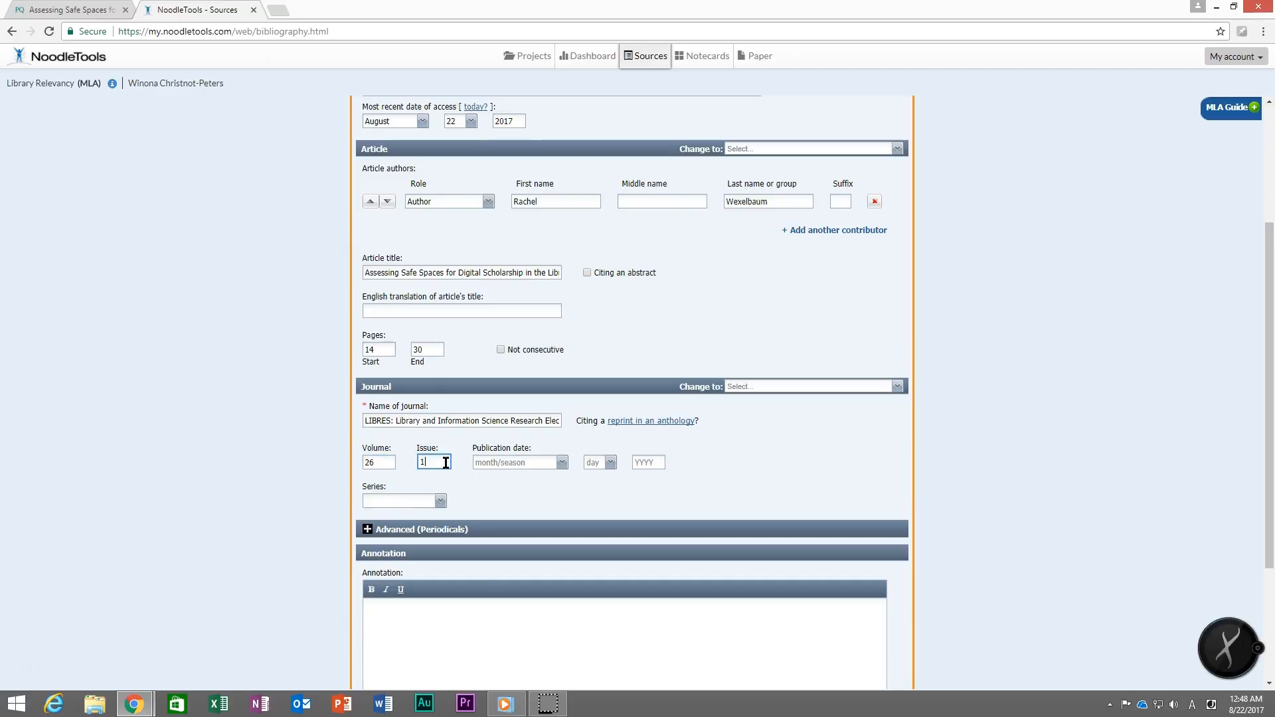
Step: Set the journal's publication date to June 2016
left_click(562, 462)
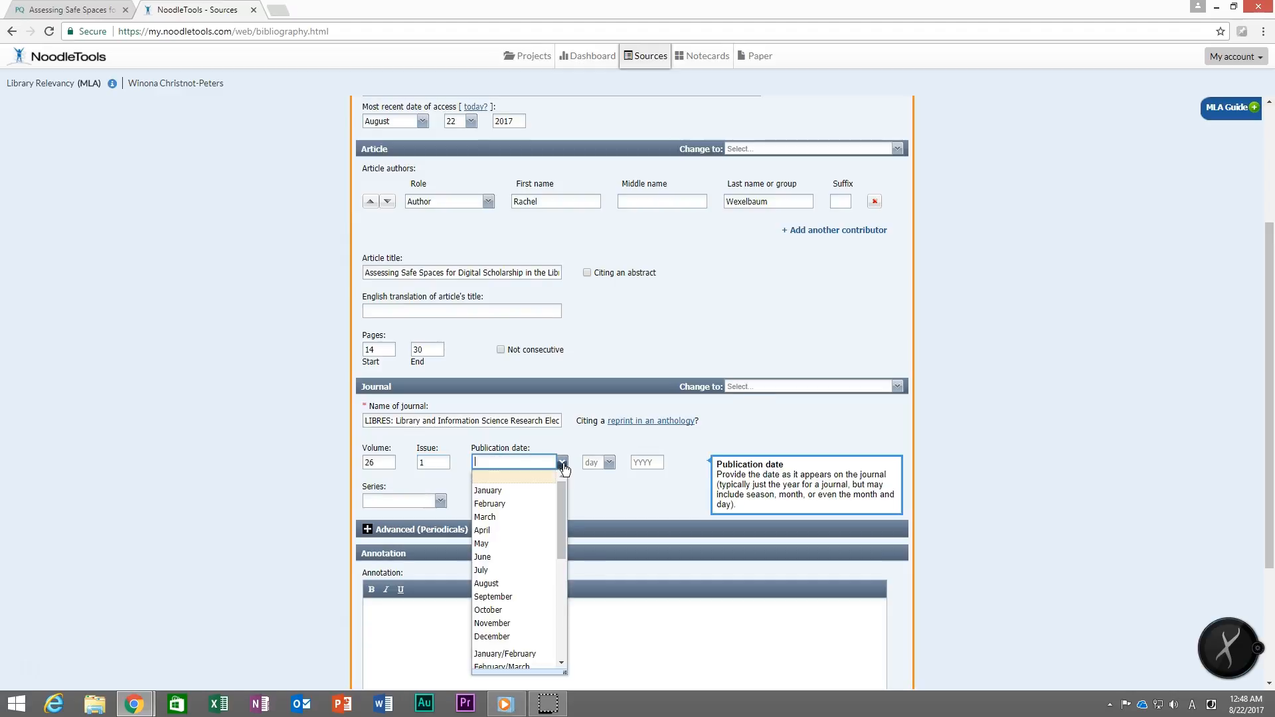
left_click(521, 558)
left_click(638, 462)
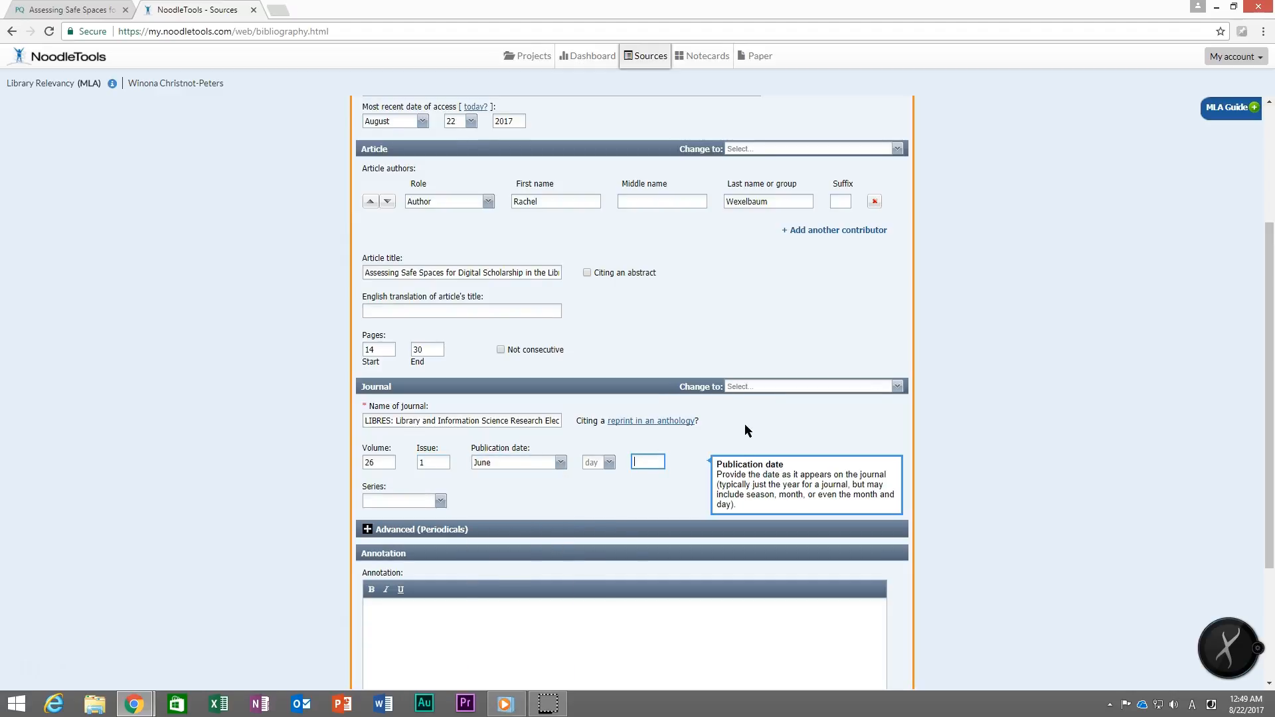
type("2016")
Step: Add the annotation "You can put any information you need to keep track of about this source here." and submit the citation
left_click(522, 638)
type("You can p")
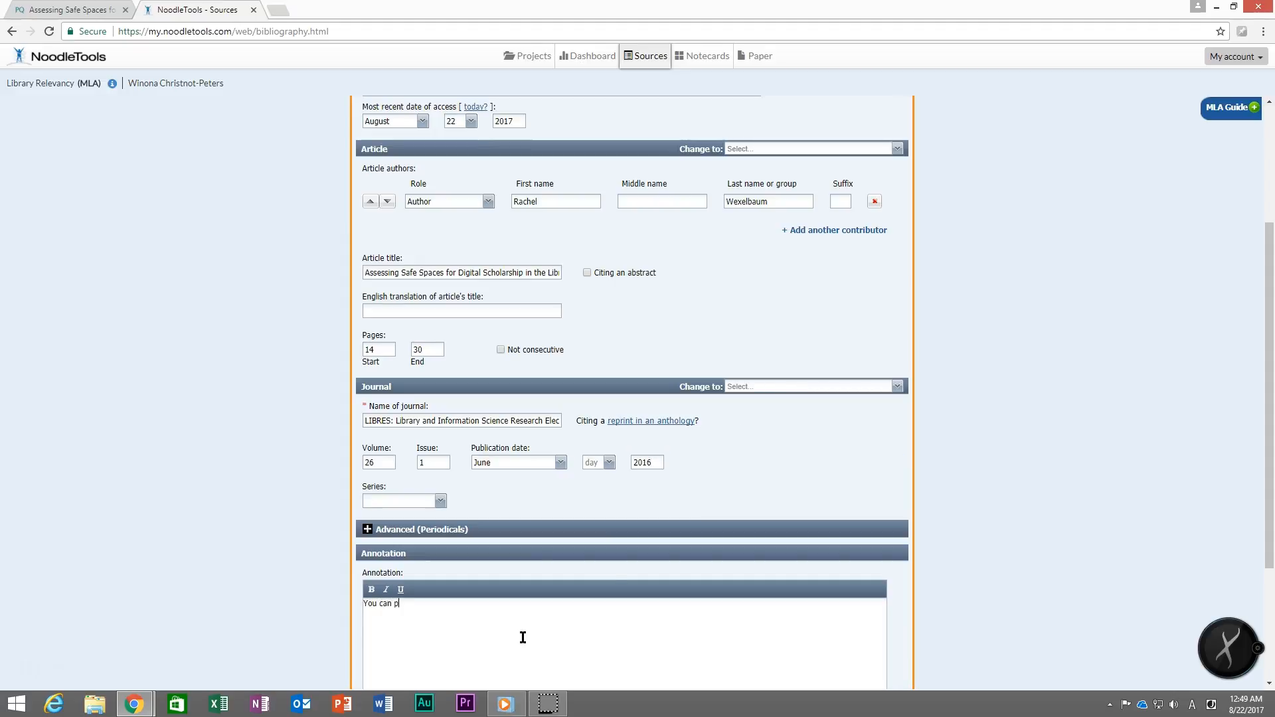
type("ut any information you need to keep track of about this source here.")
scroll(828, 380, "down", 2)
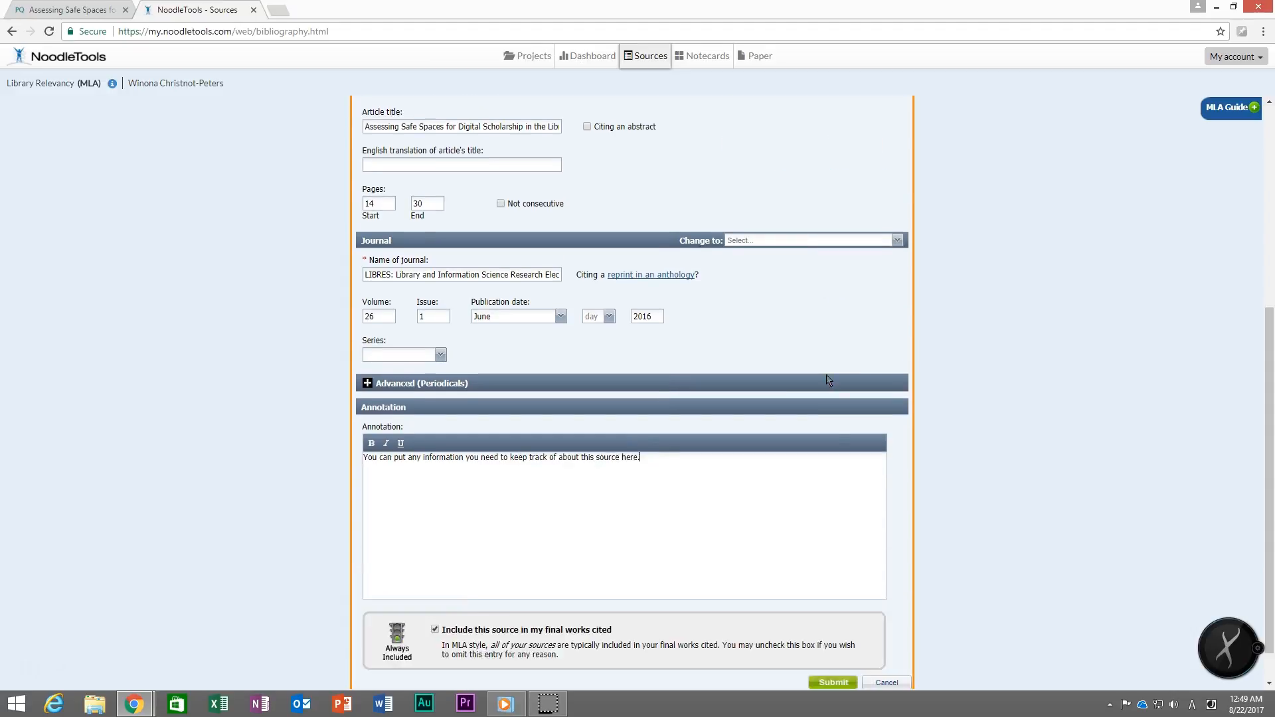
left_click(832, 639)
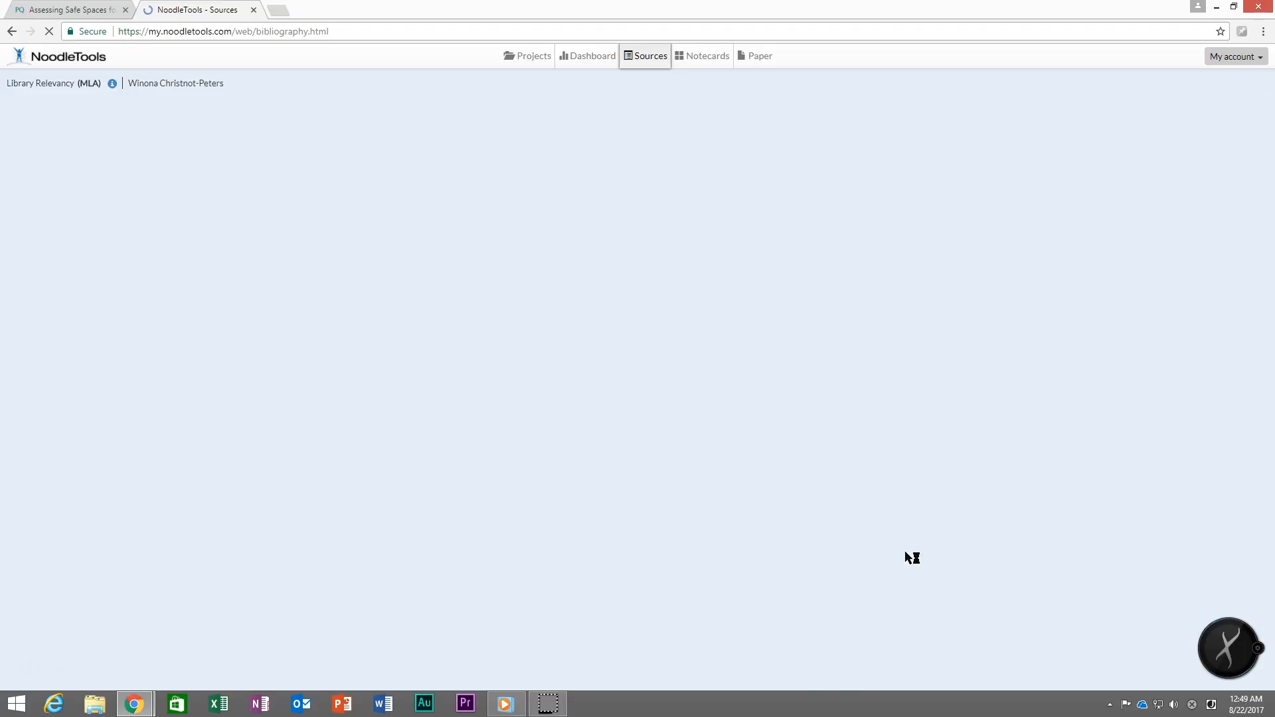